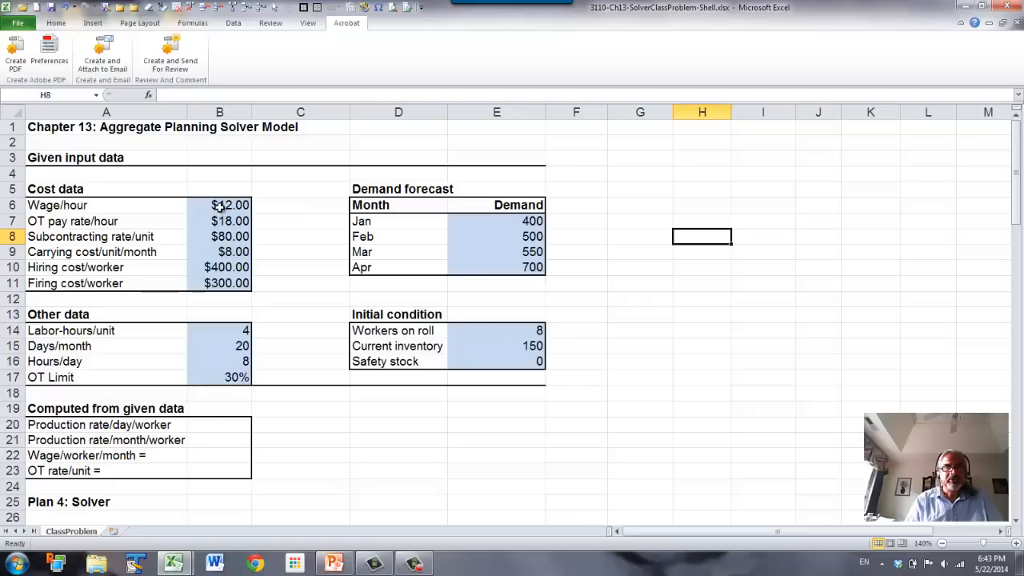
{"action": "left_click", "coordinate": [219, 208]}
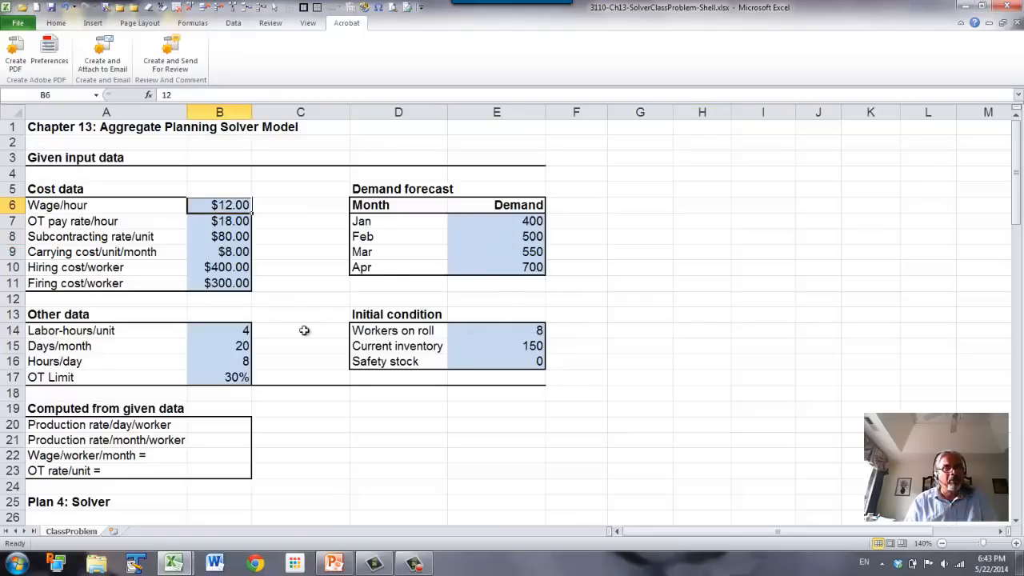
{"action": "left_click", "coordinate": [240, 330]}
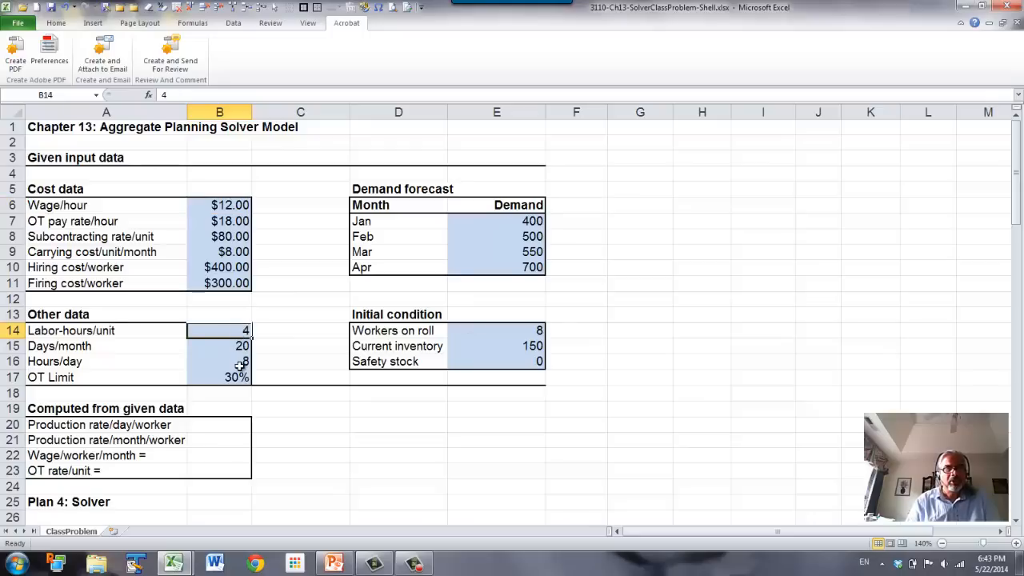
{"action": "left_click", "coordinate": [240, 361]}
{"action": "left_click", "coordinate": [237, 377]}
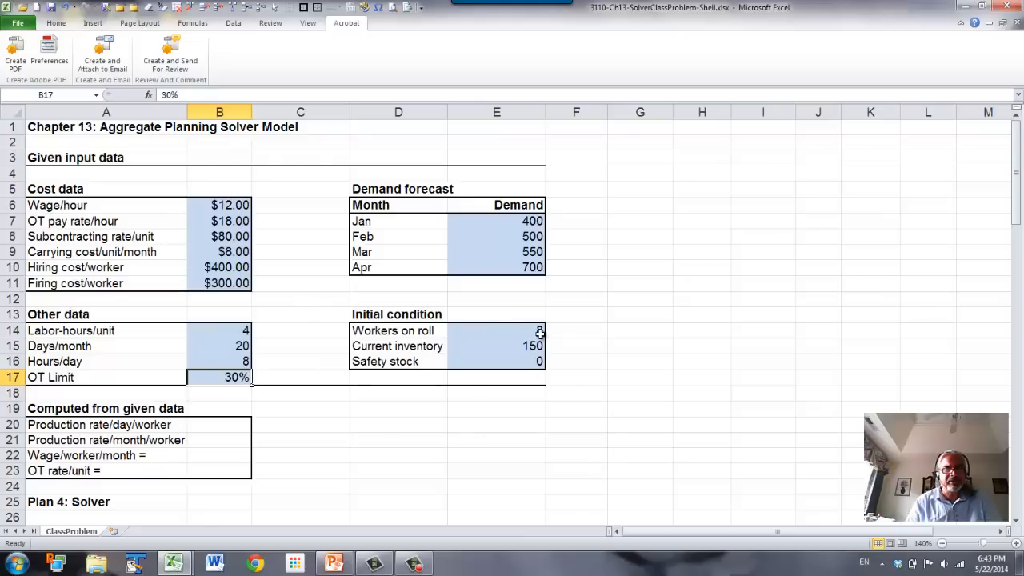
Calculate the production rate per day per worker in B20 as hours per day divided by labor-hours per unit (=B16/B14).
{"action": "scroll", "coordinate": [512, 352], "scroll_direction": "down", "scroll_amount": 2}
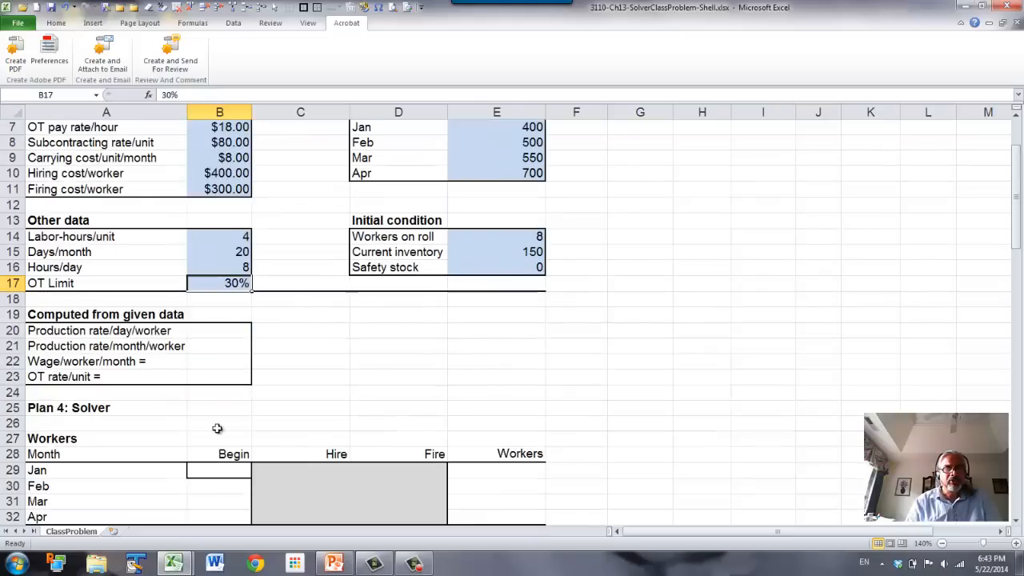
{"action": "left_click", "coordinate": [200, 332]}
{"action": "type", "text": "="}
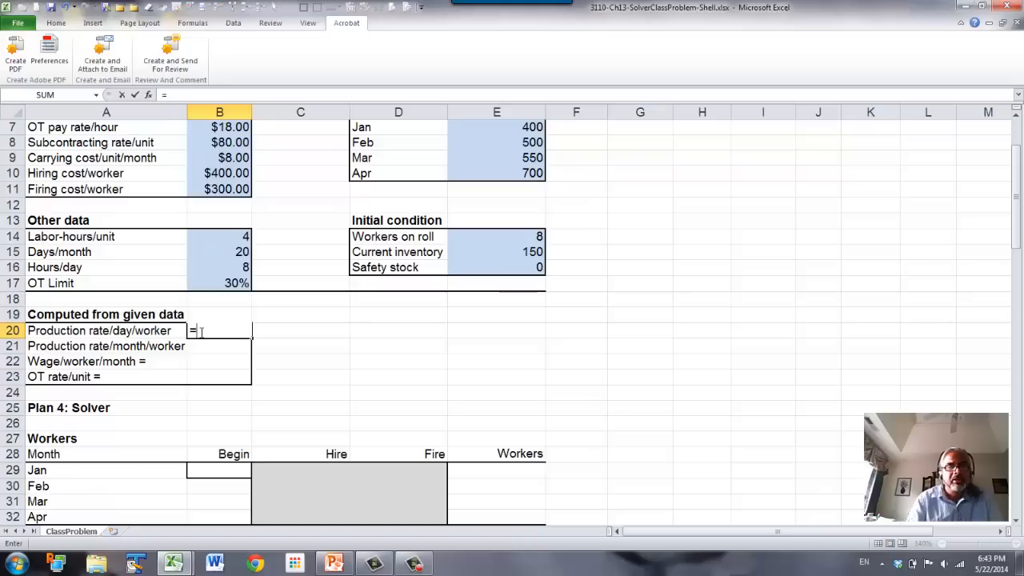
{"action": "left_click", "coordinate": [222, 273]}
{"action": "type", "text": "/"}
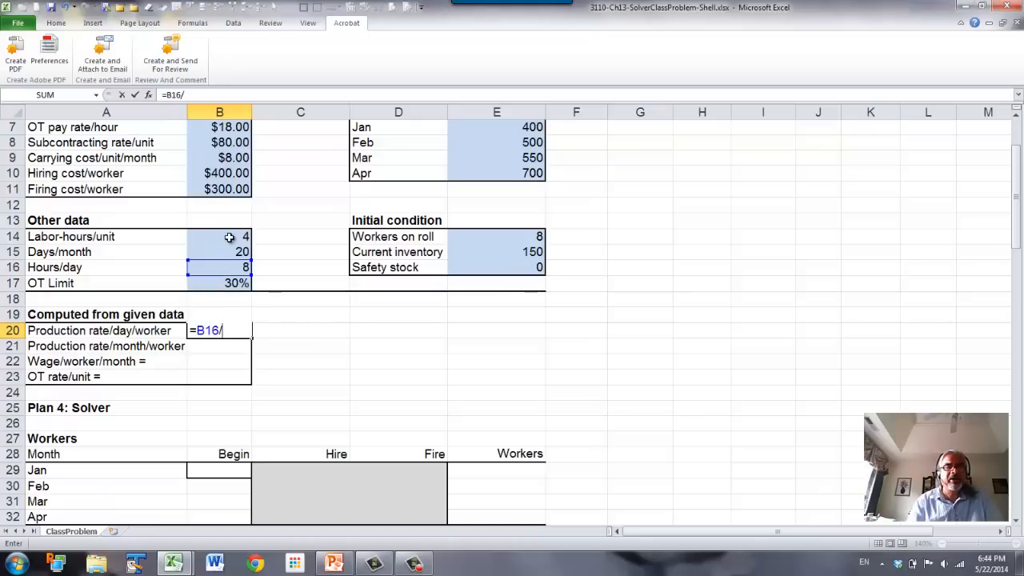
{"action": "left_click", "coordinate": [229, 238]}
{"action": "key", "text": "Return"}
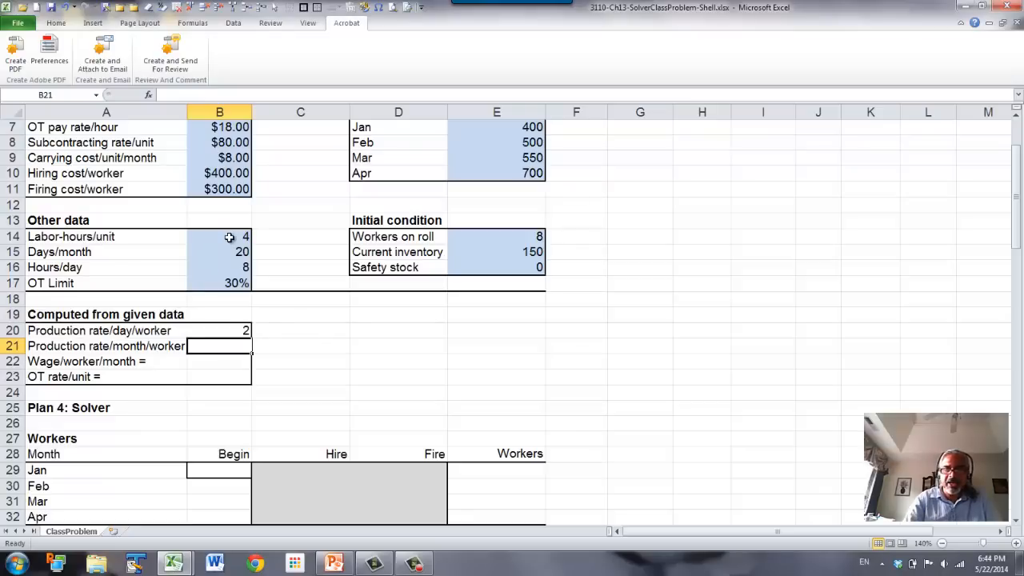
Calculate the production rate per month per worker in B21 as the daily rate times days per month (=B20*B15).
{"action": "type", "text": "="}
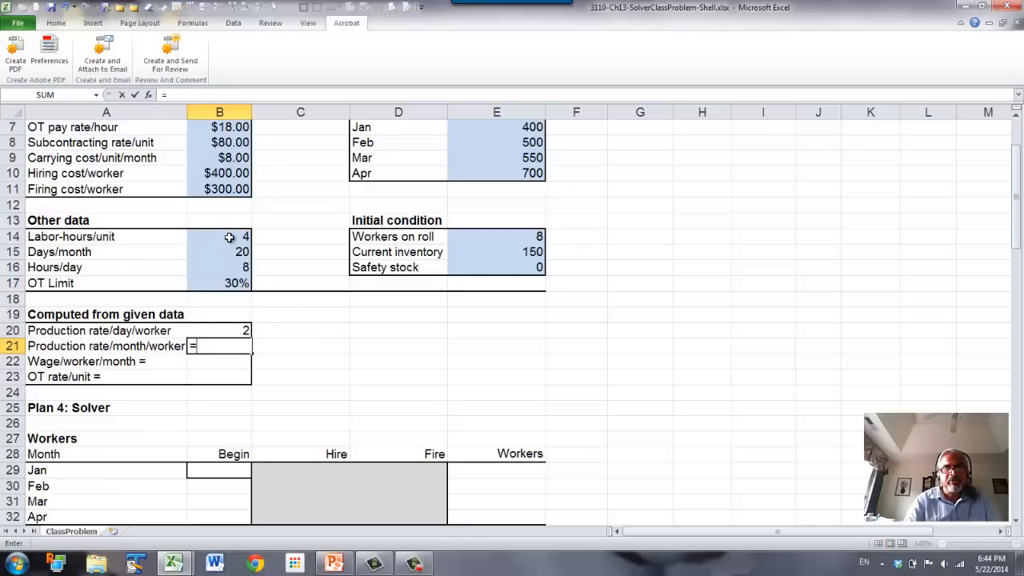
{"action": "key", "text": "Up"}
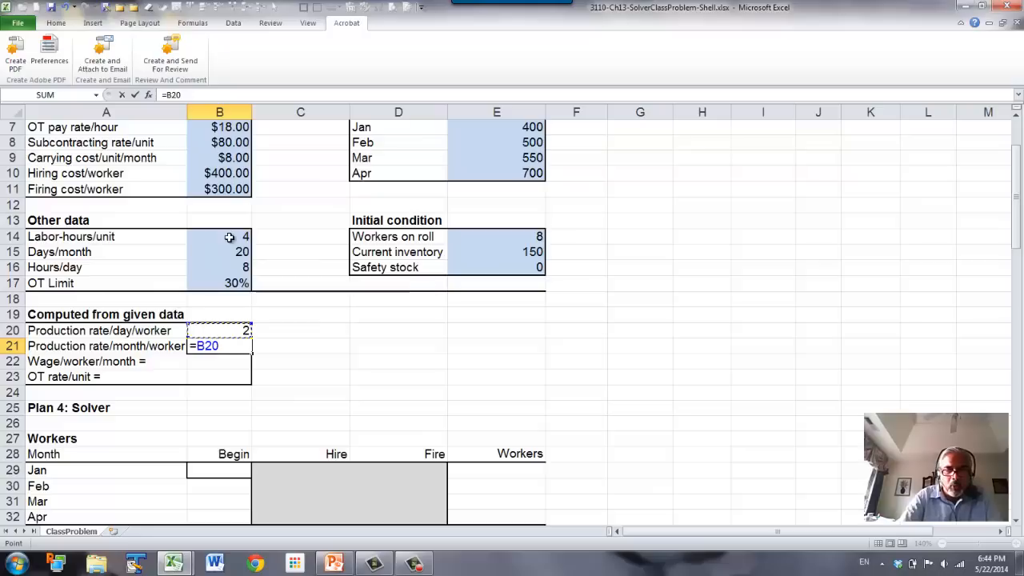
{"action": "type", "text": "*"}
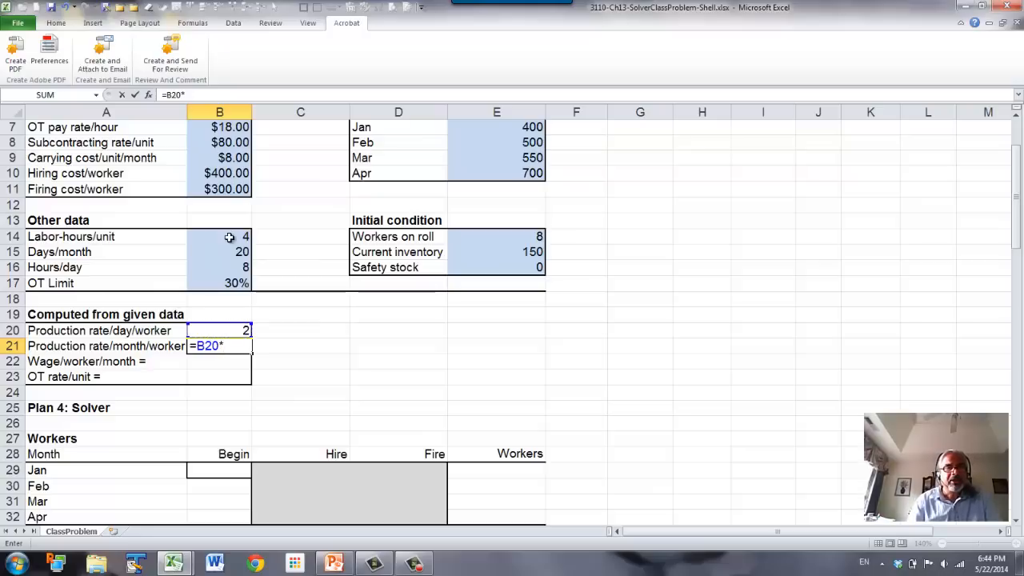
{"action": "left_click", "coordinate": [248, 252]}
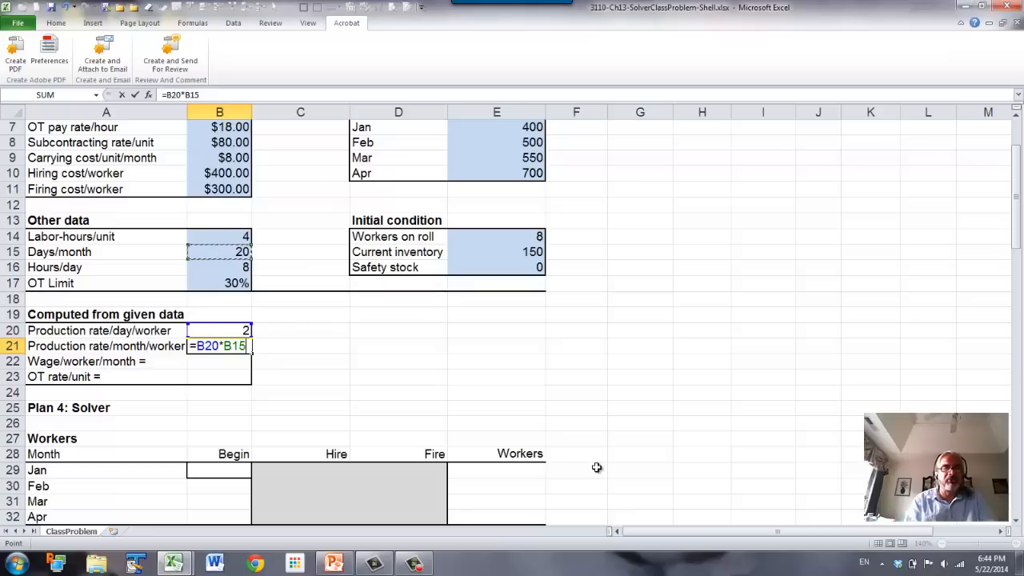
{"action": "key", "text": "Return"}
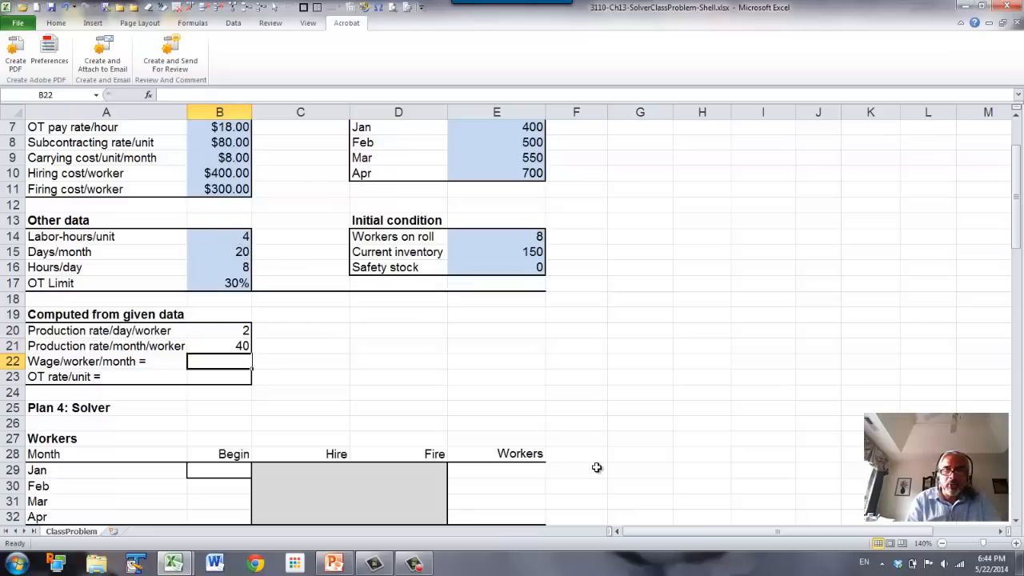
Calculate the wage per worker per month in B22 from hours per day, days per month and hourly wage (=B16*B15*B6).
{"action": "type", "text": "="}
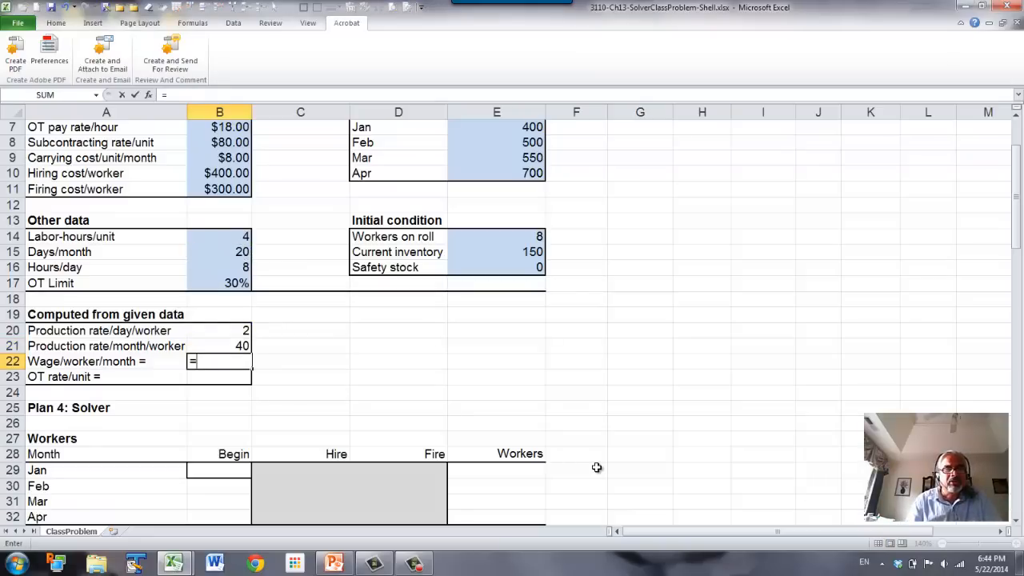
{"action": "left_click", "coordinate": [238, 267]}
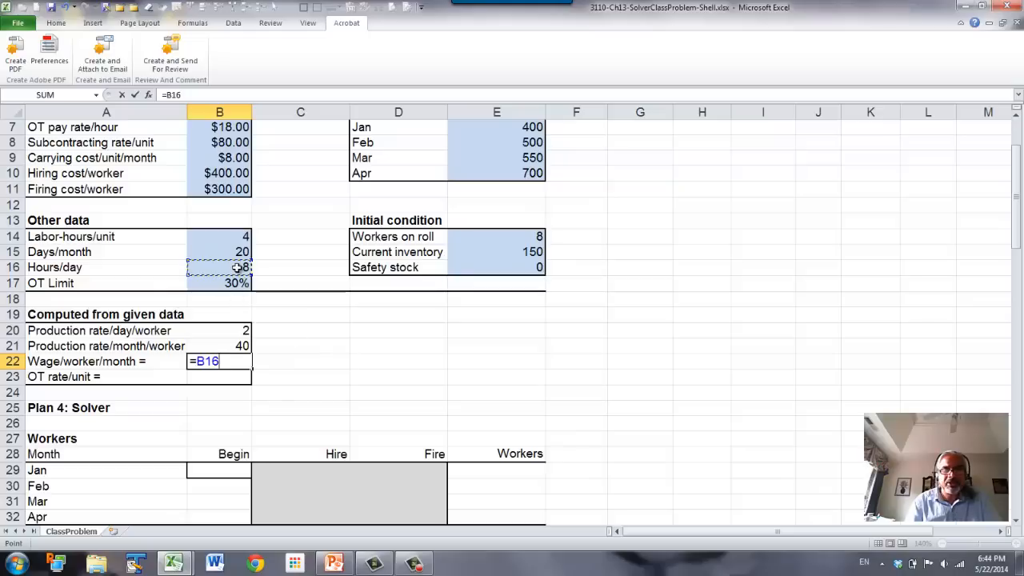
{"action": "type", "text": "*"}
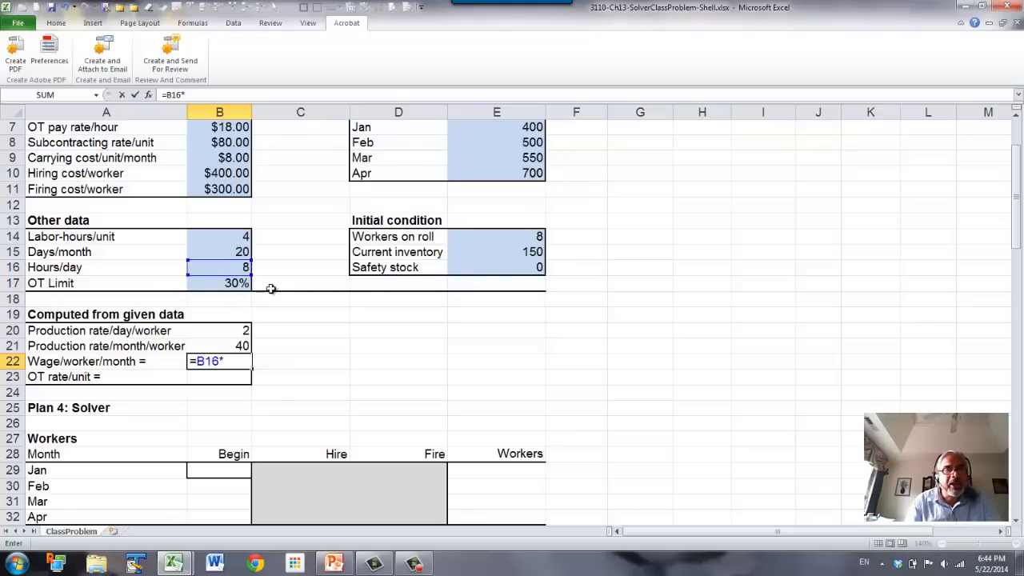
{"action": "left_click", "coordinate": [228, 252]}
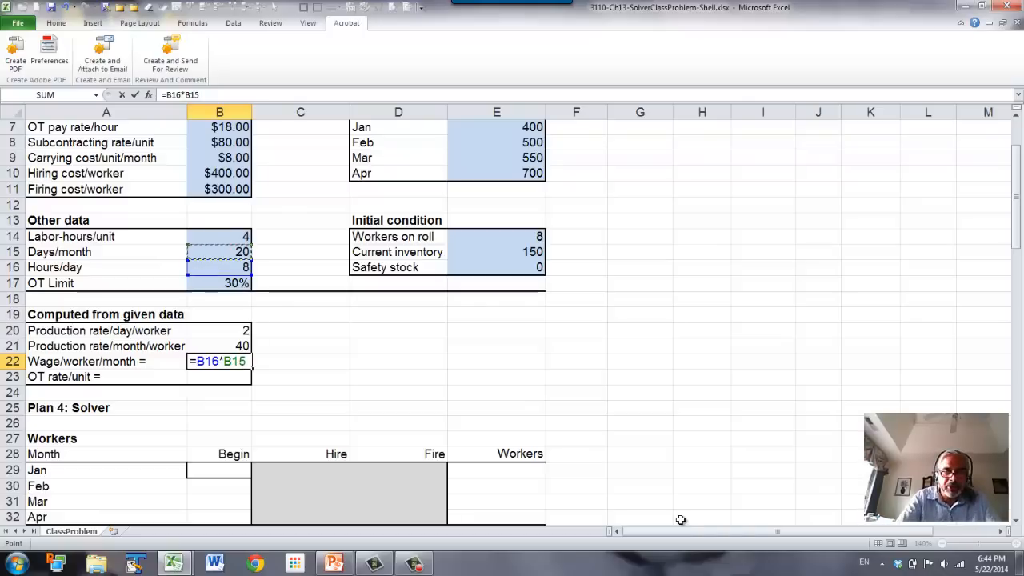
{"action": "type", "text": "*"}
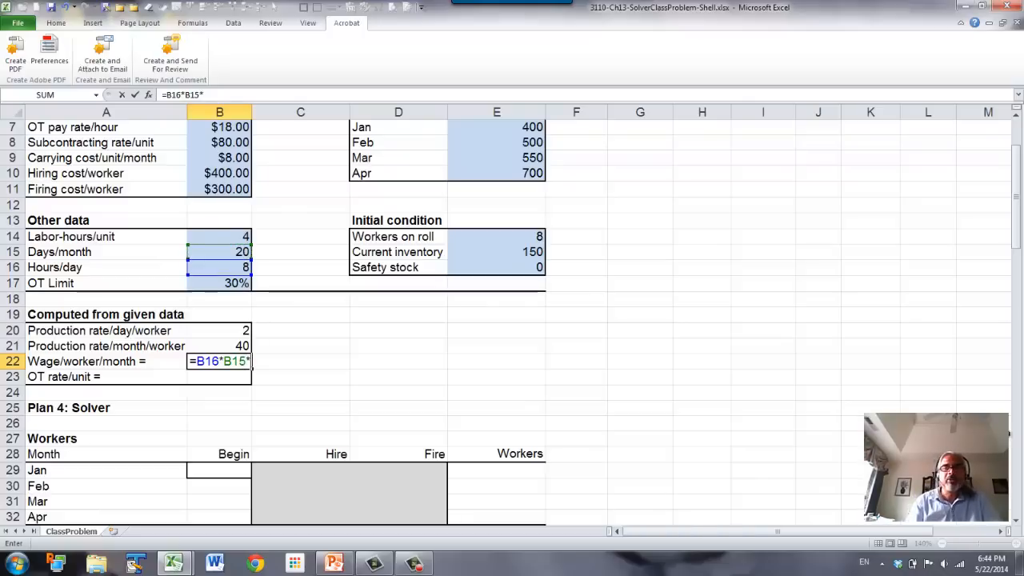
{"action": "left_click_drag", "start_coordinate": [1016, 186], "coordinate": [1010, 171]}
{"action": "left_click", "coordinate": [234, 144]}
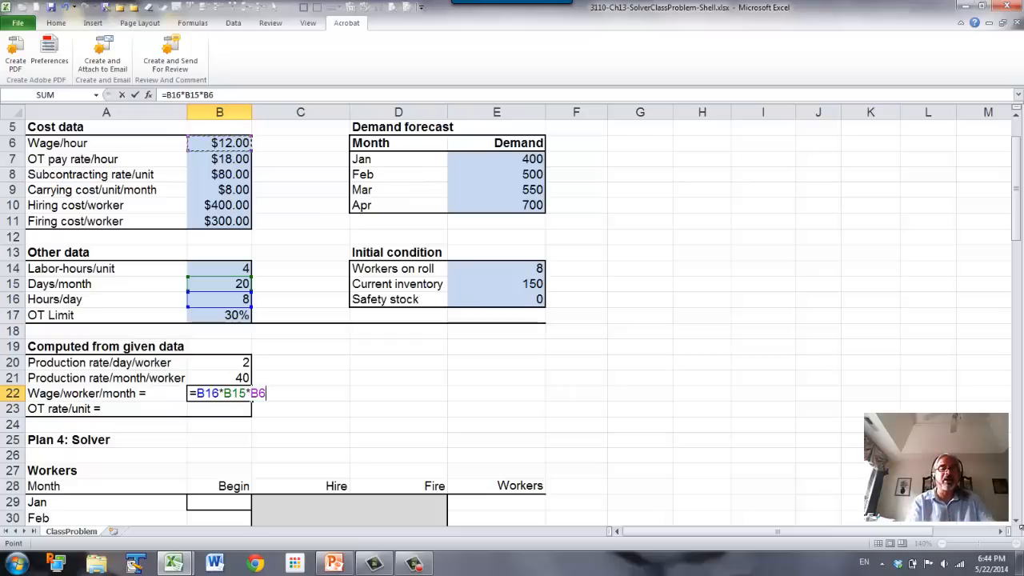
{"action": "key", "text": "Return"}
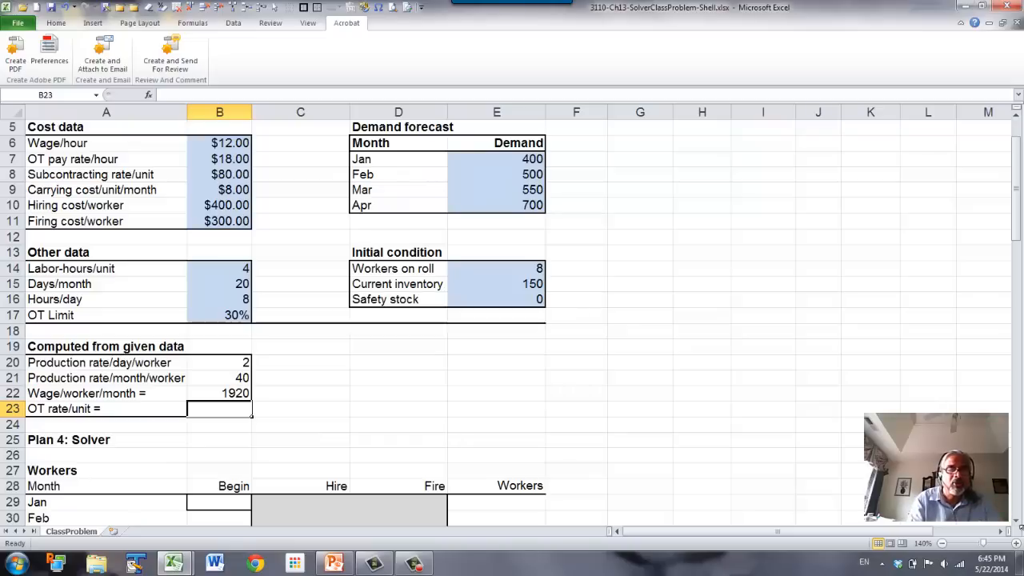
Calculate the overtime rate per unit in B23 as labor-hours per unit times the OT pay rate (=B14*B7).
{"action": "type", "text": "="}
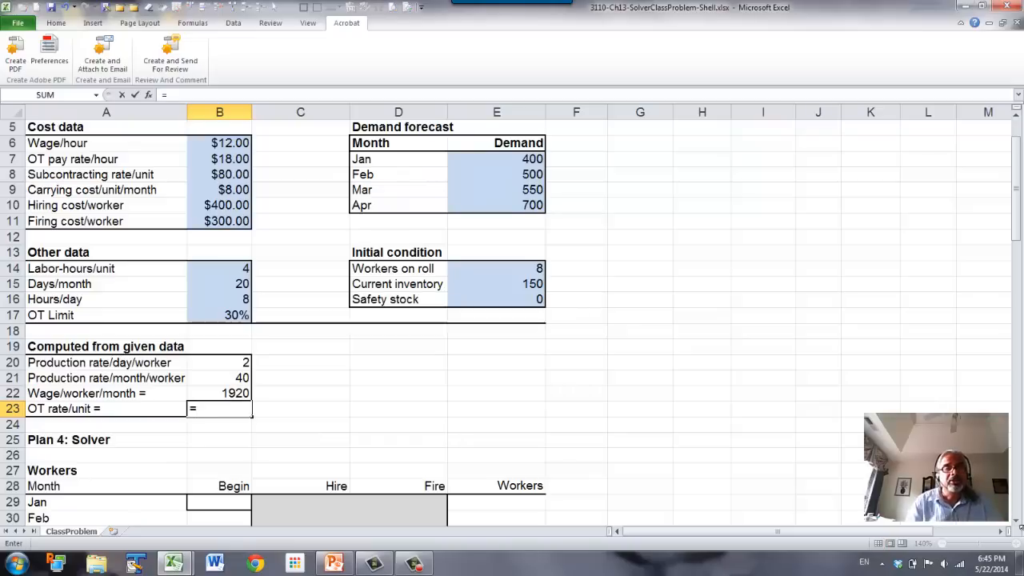
{"action": "left_click", "coordinate": [236, 269]}
{"action": "type", "text": "*"}
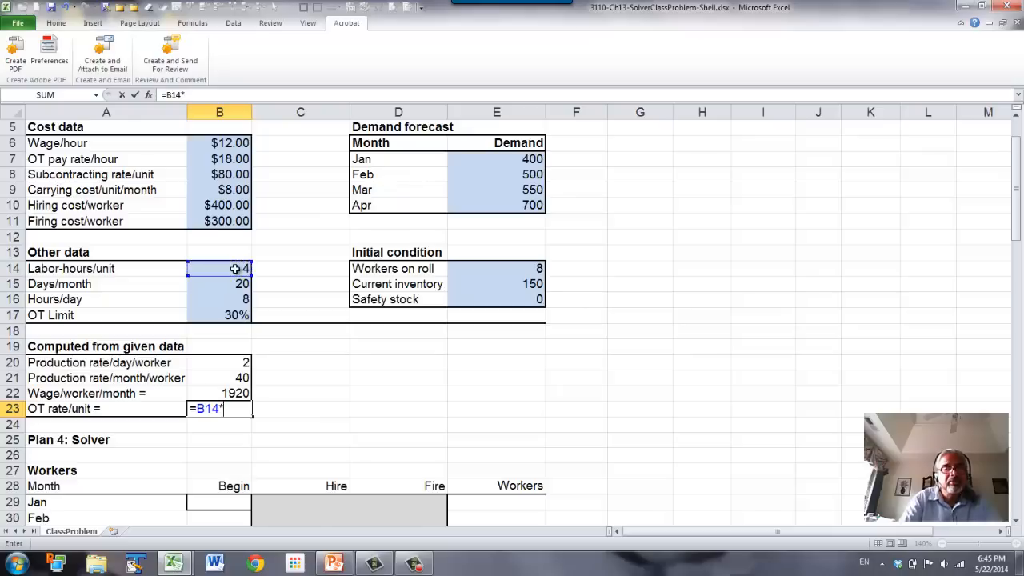
{"action": "left_click", "coordinate": [216, 159]}
{"action": "key", "text": "Return"}
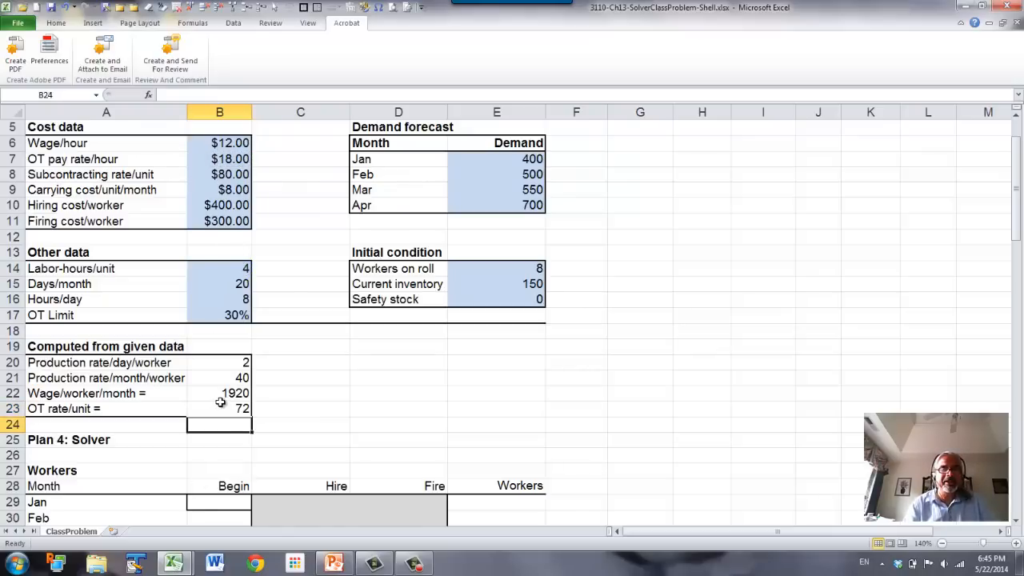
Examine the shaded Hire and Fire cells C29:D32 and the shaded OT and SC cells D37:E40 of the Solver plan.
{"action": "scroll", "coordinate": [220, 402], "scroll_direction": "down", "scroll_amount": 2}
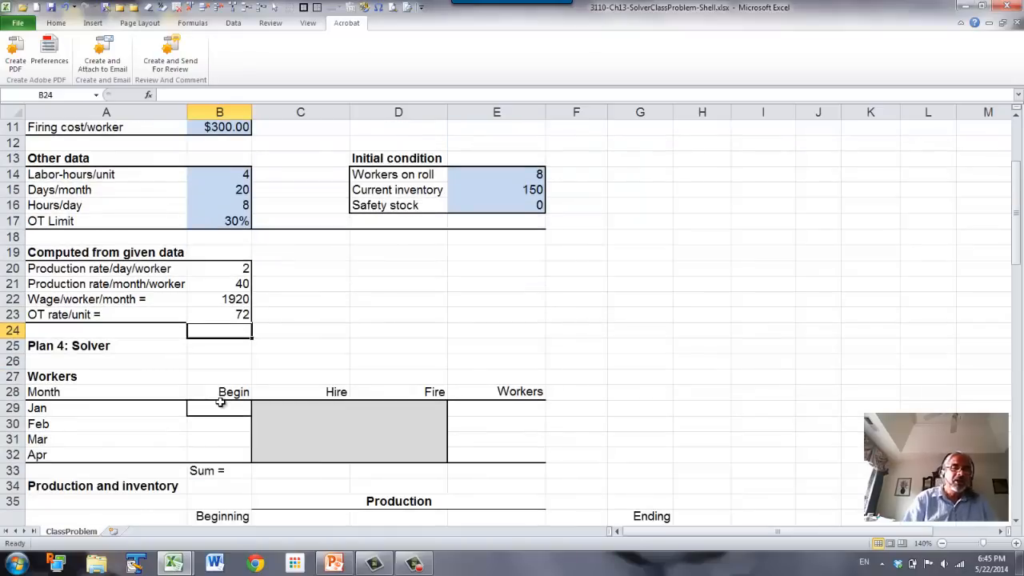
{"action": "scroll", "coordinate": [220, 402], "scroll_direction": "down", "scroll_amount": 2}
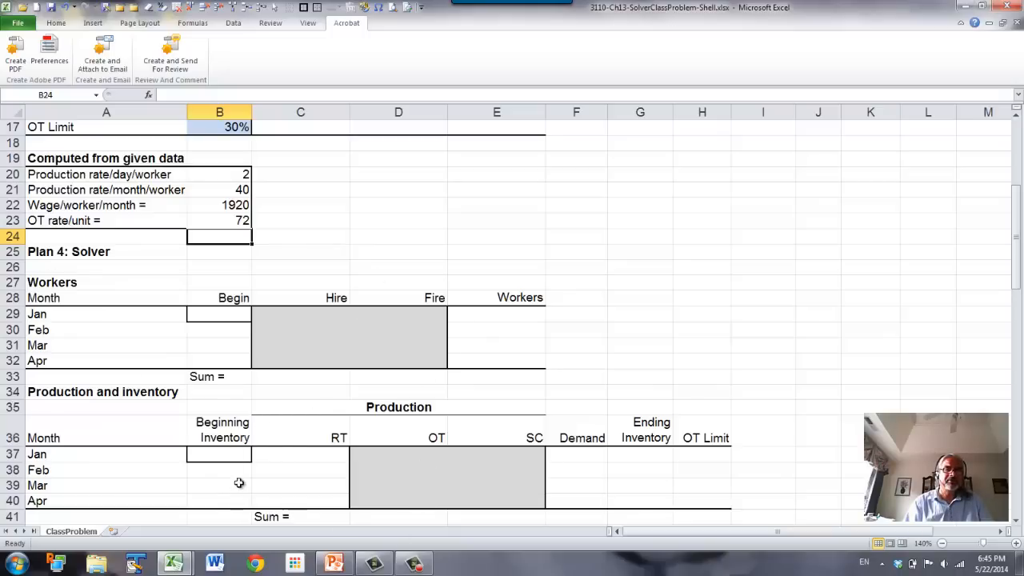
{"action": "left_click_drag", "start_coordinate": [263, 312], "coordinate": [394, 365]}
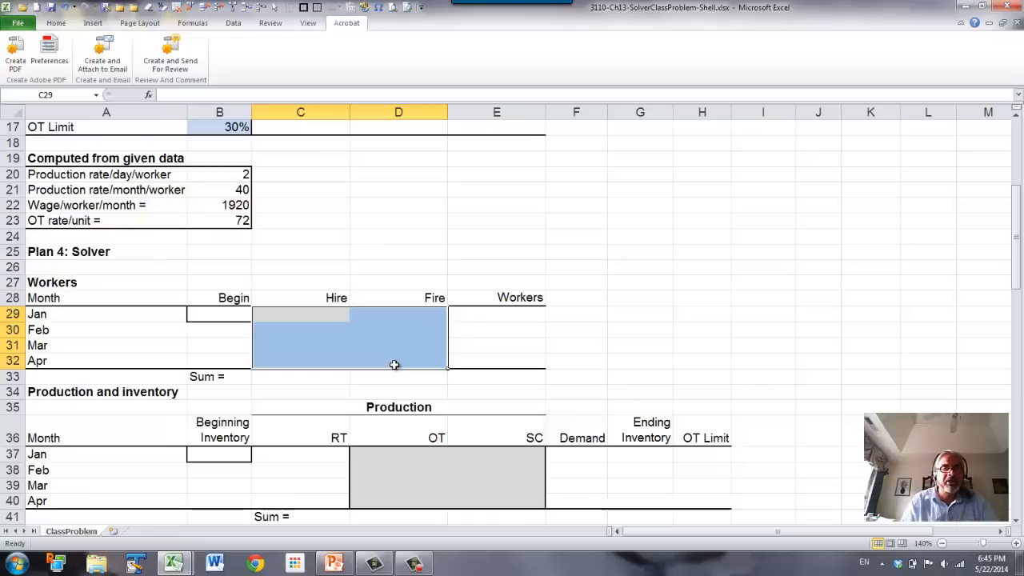
{"action": "left_click", "coordinate": [372, 455]}
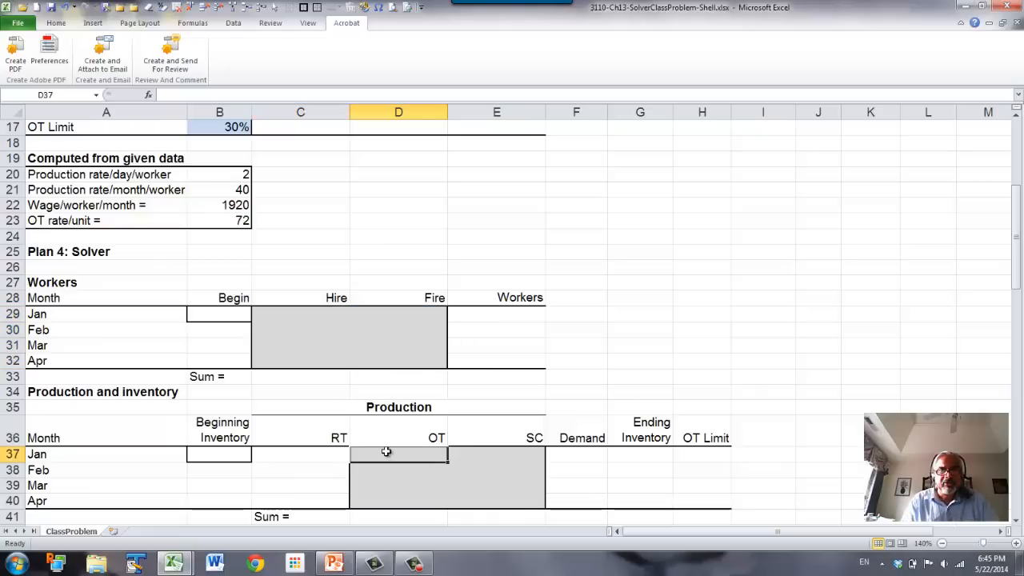
{"action": "left_click_drag", "start_coordinate": [386, 452], "coordinate": [487, 498]}
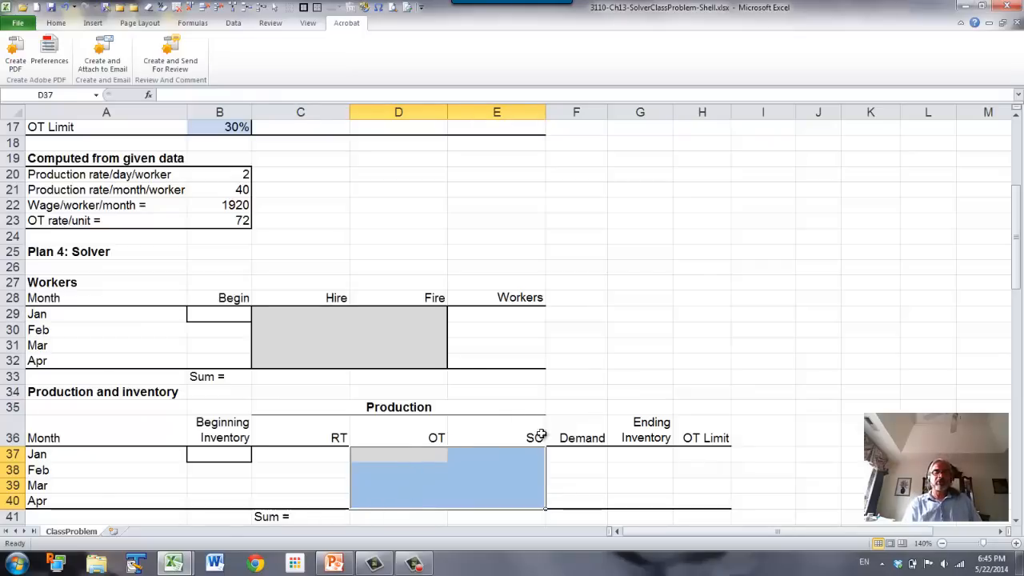
Link January's beginning workers in B29 to the initial workers on roll (=E14).
{"action": "left_click", "coordinate": [204, 317]}
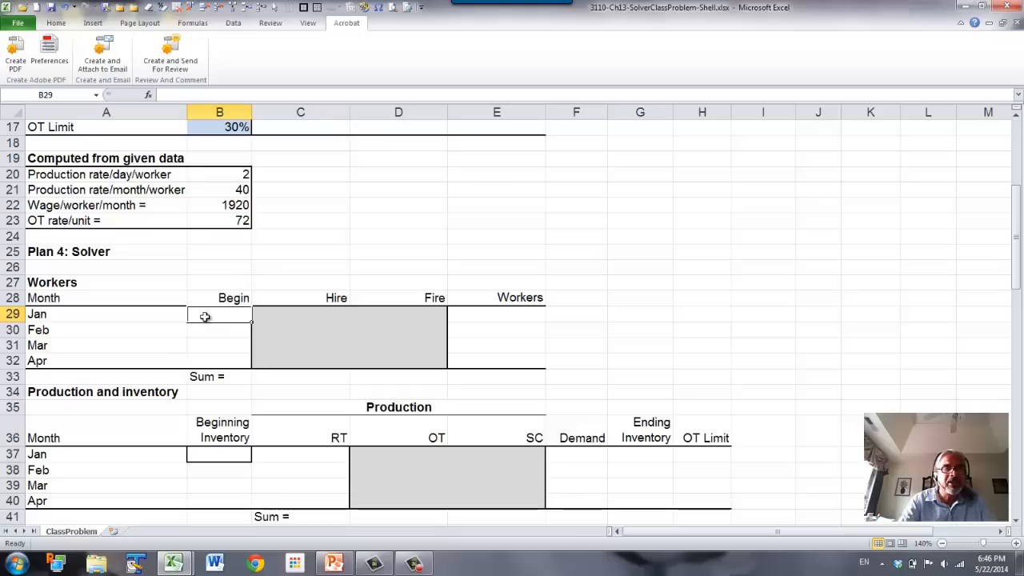
{"action": "type", "text": "="}
{"action": "scroll", "coordinate": [206, 318], "scroll_direction": "up", "scroll_amount": 1}
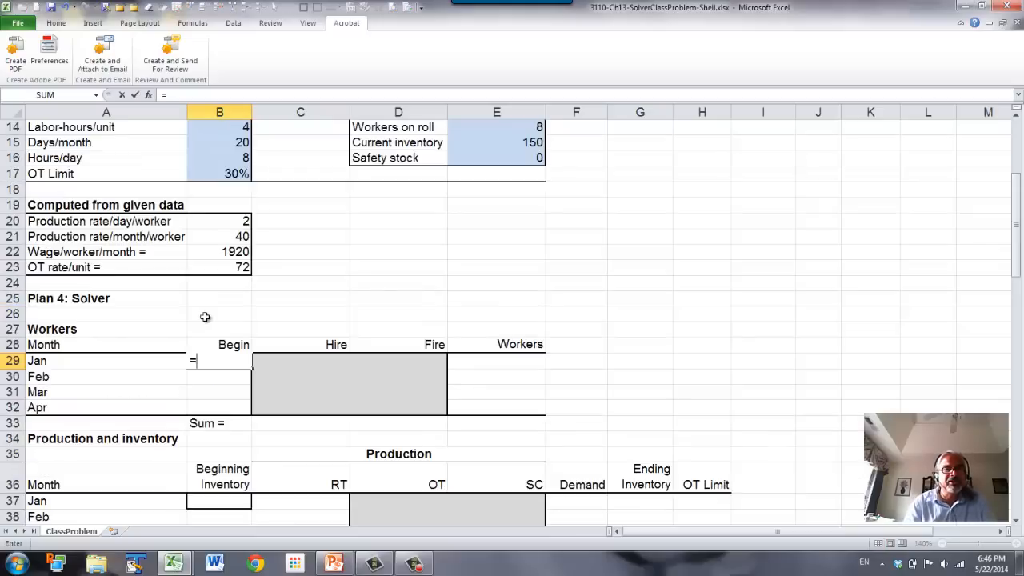
{"action": "scroll", "coordinate": [157, 256], "scroll_direction": "up", "scroll_amount": 1}
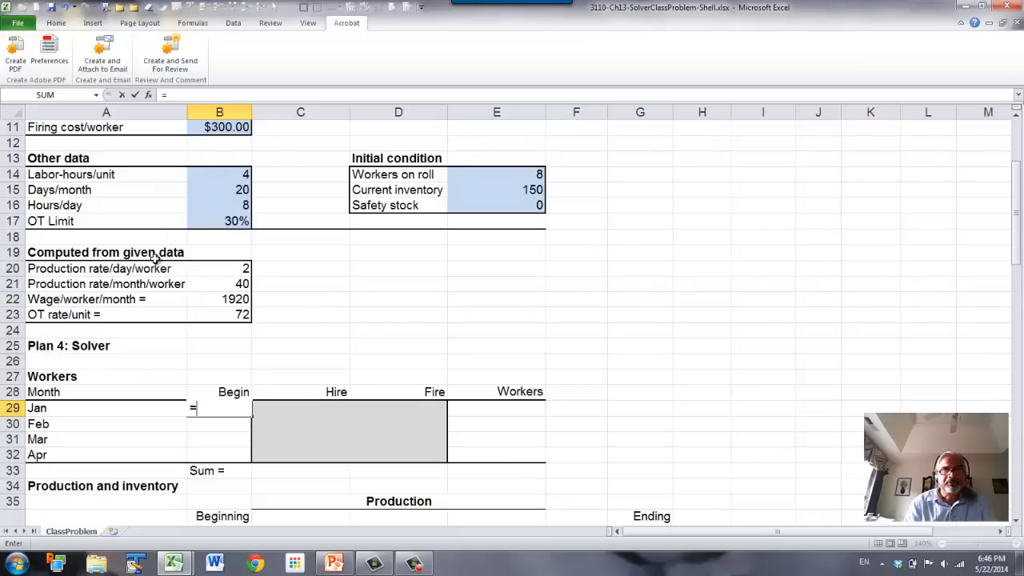
{"action": "scroll", "coordinate": [155, 258], "scroll_direction": "up", "scroll_amount": 2}
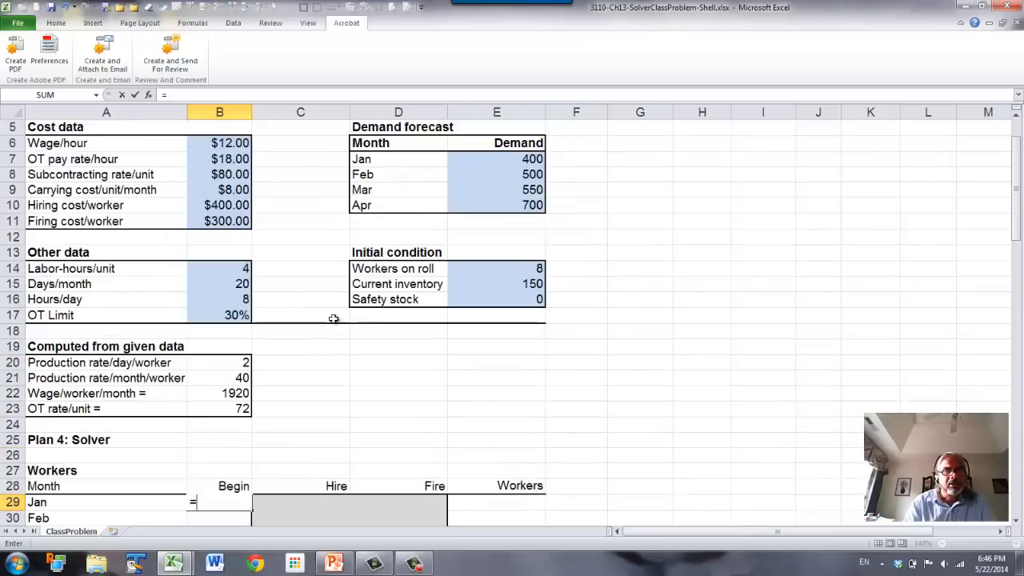
{"action": "left_click", "coordinate": [511, 268]}
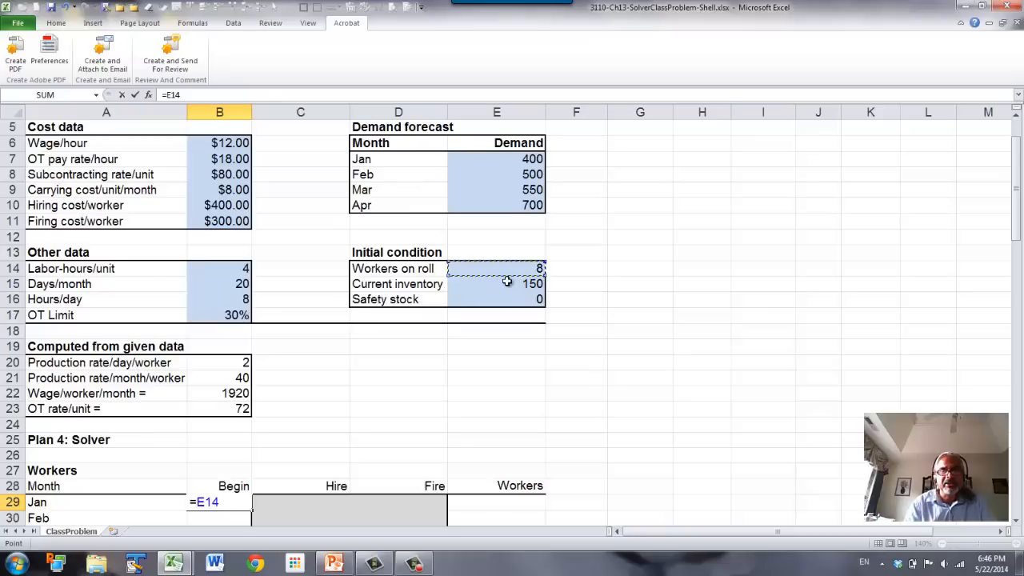
{"action": "key", "text": "Return"}
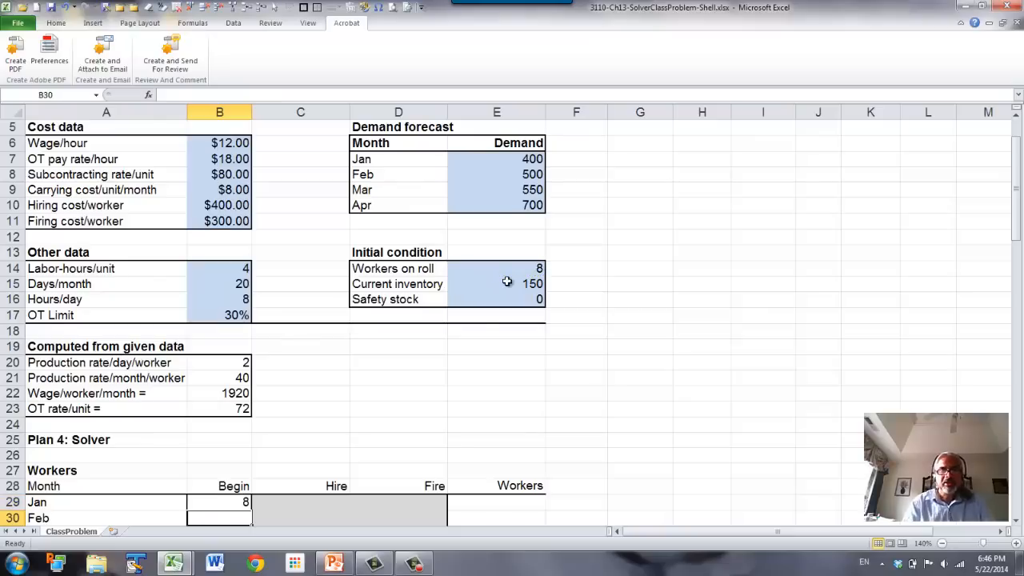
Calculate January's workers in E29 as beginning workers plus hires minus fires (=B29+C29-D29).
{"action": "scroll", "coordinate": [507, 282], "scroll_direction": "down", "scroll_amount": 1}
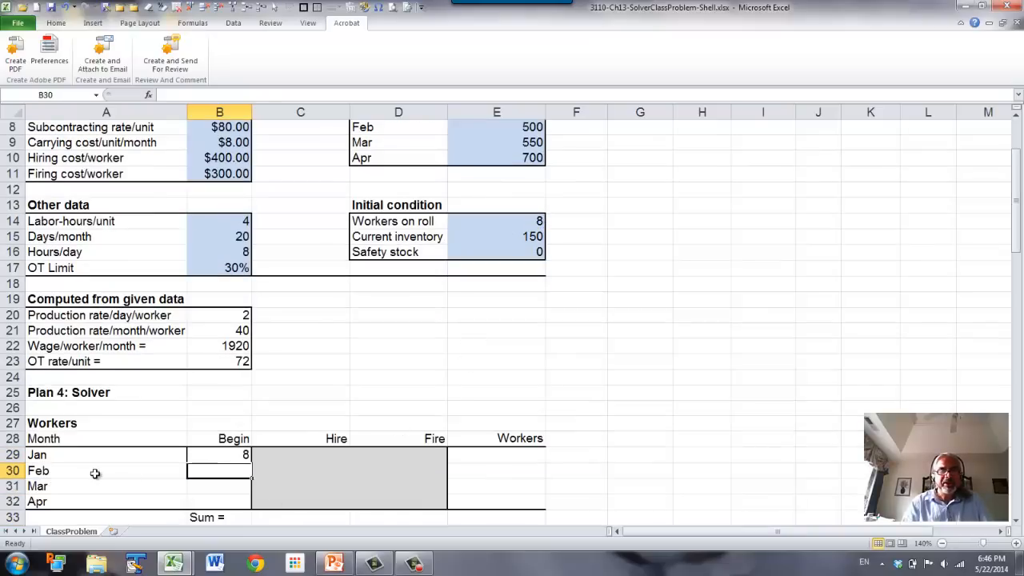
{"action": "left_click", "coordinate": [499, 455]}
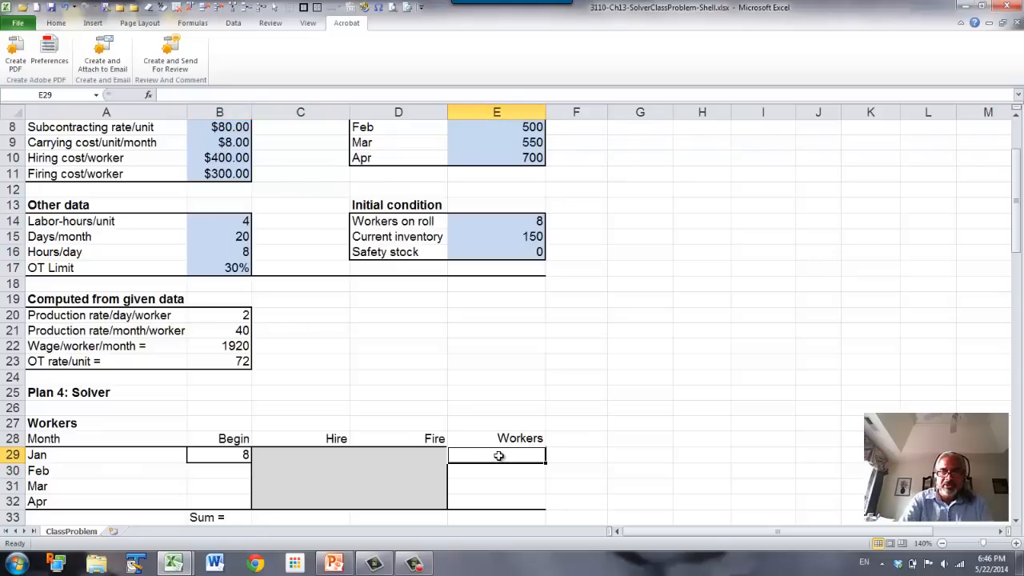
{"action": "type", "text": "="}
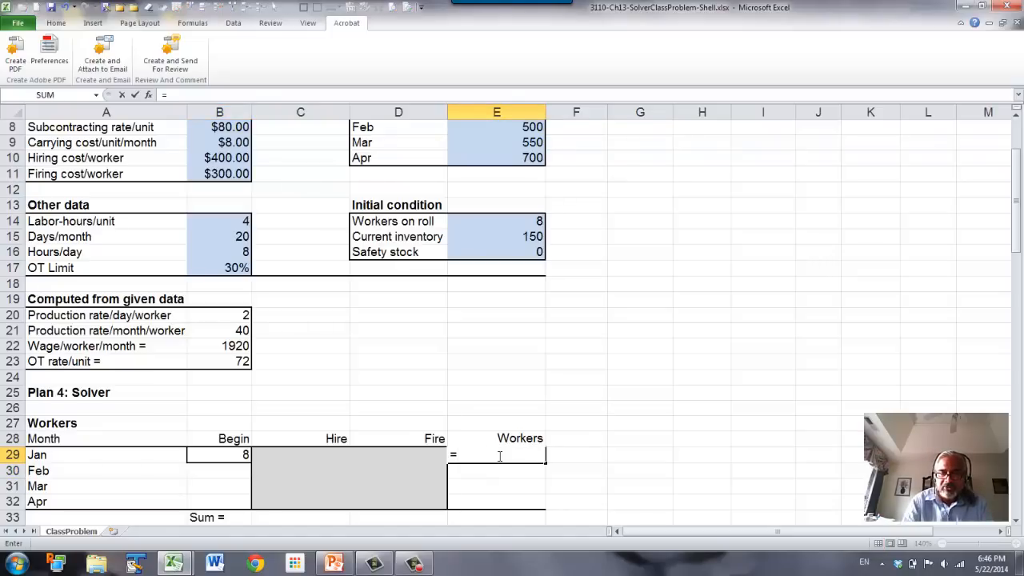
{"action": "left_click", "coordinate": [230, 453]}
{"action": "type", "text": "+"}
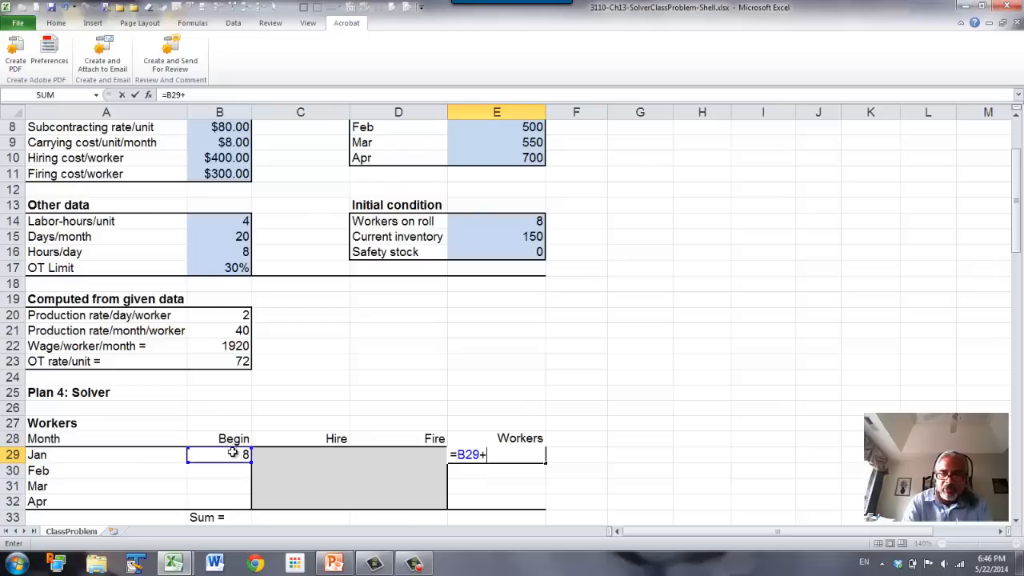
{"action": "key", "text": "Left"}
{"action": "key", "text": "Left"}
{"action": "type", "text": "-"}
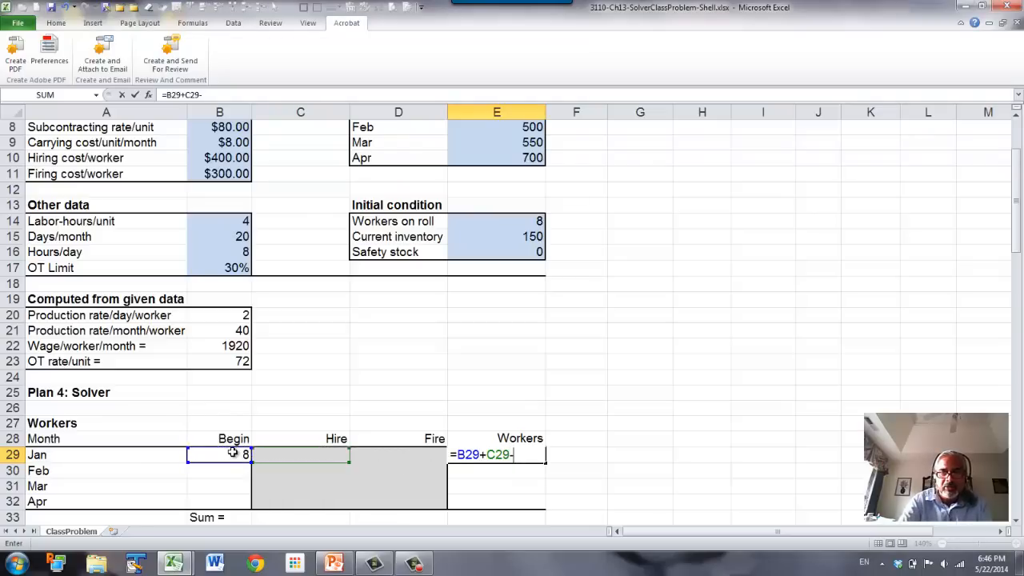
{"action": "key", "text": "Left"}
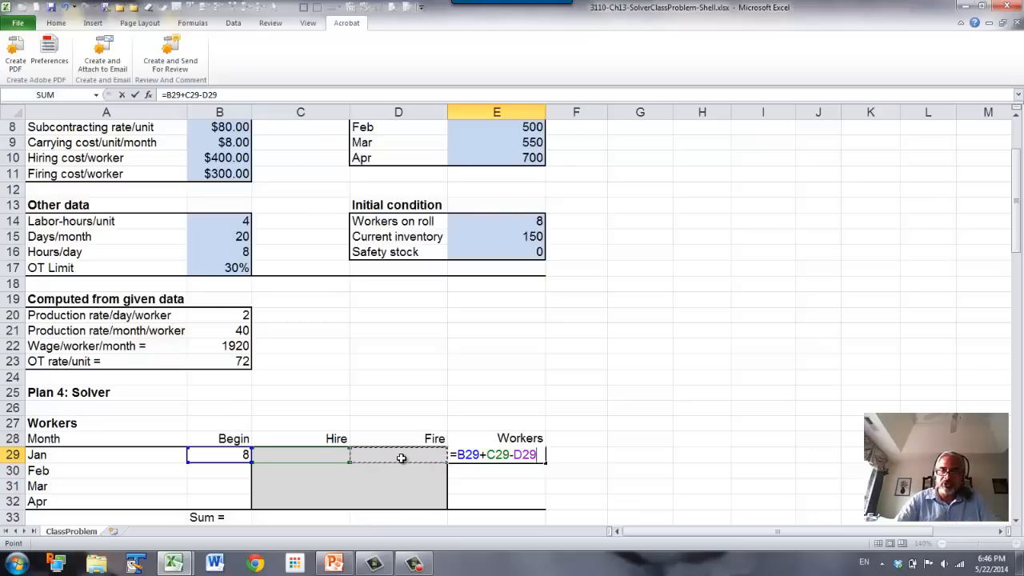
{"action": "key", "text": "Return"}
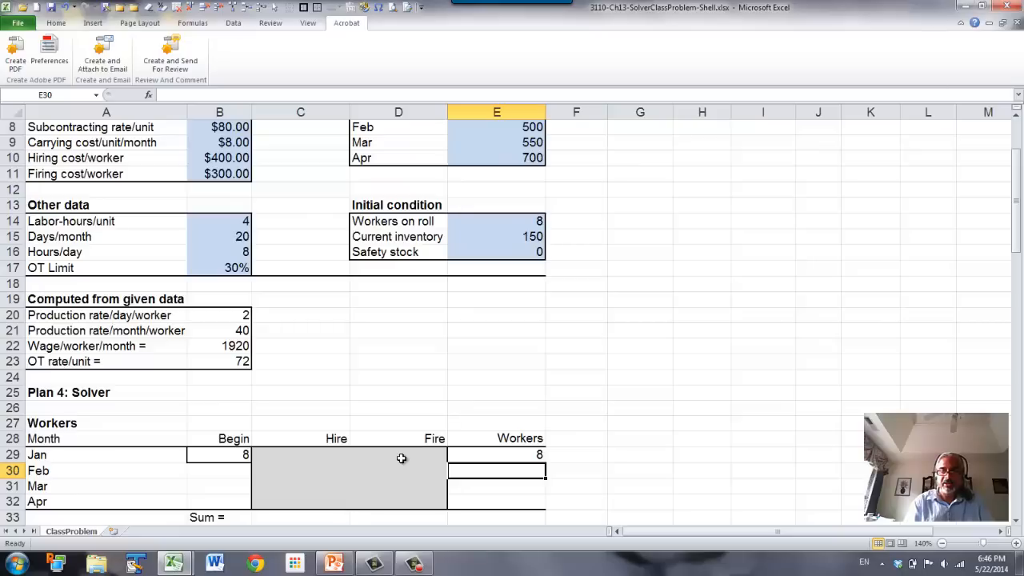
Link February's beginning workers in B30 to January's workers (=E29).
{"action": "key", "text": "Left"}
{"action": "key", "text": "Left"}
{"action": "key", "text": "Left"}
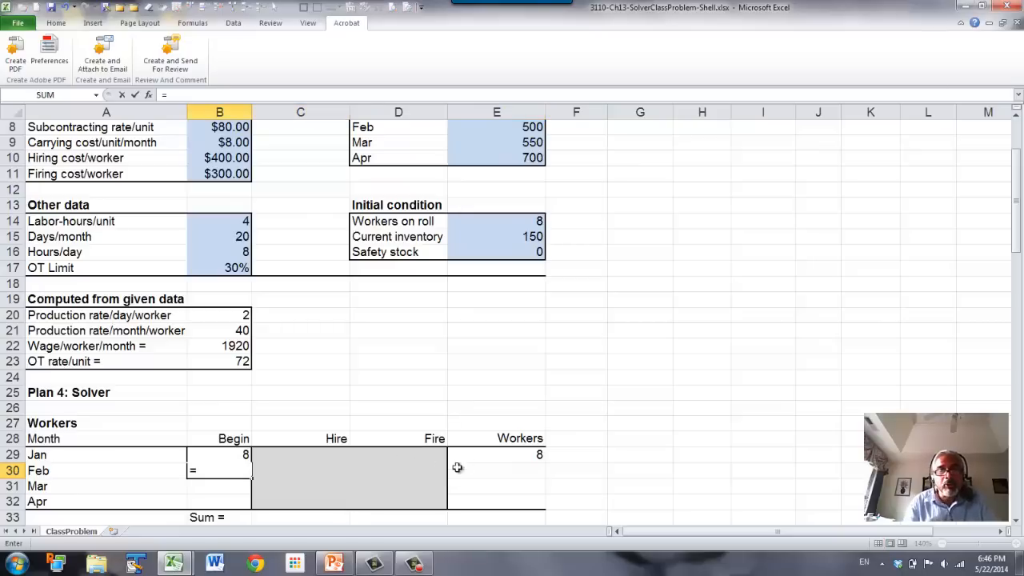
{"action": "left_click", "coordinate": [487, 453]}
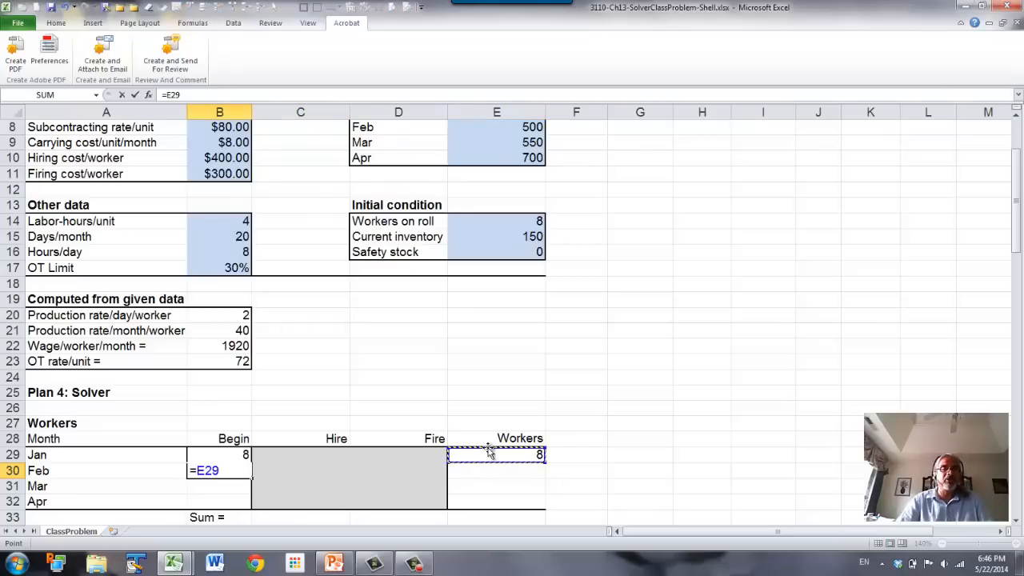
{"action": "key", "text": "Return"}
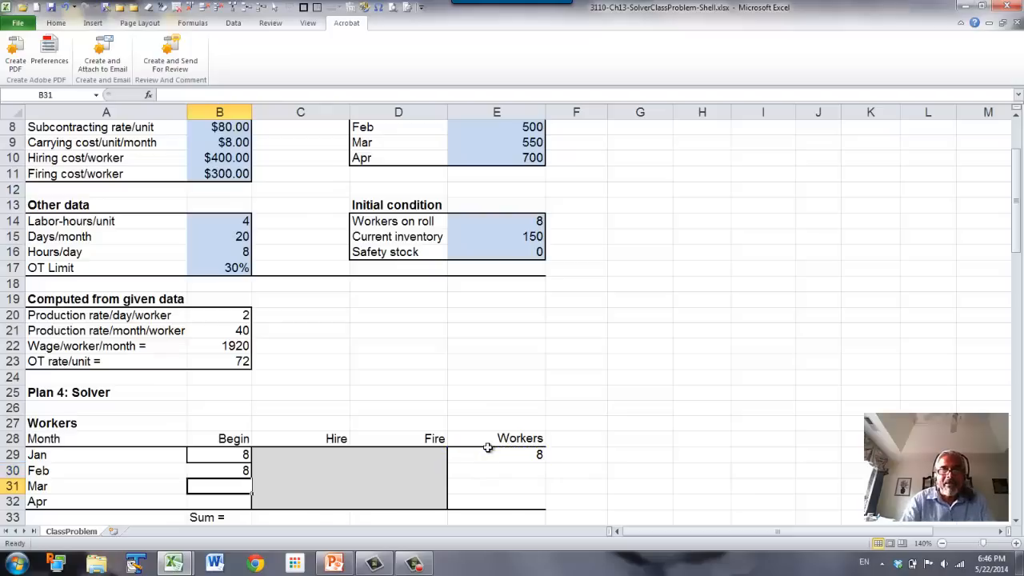
Copy January's Workers formula in E29 down through April in E32 and give E32 a thick bottom border.
{"action": "left_click", "coordinate": [520, 451]}
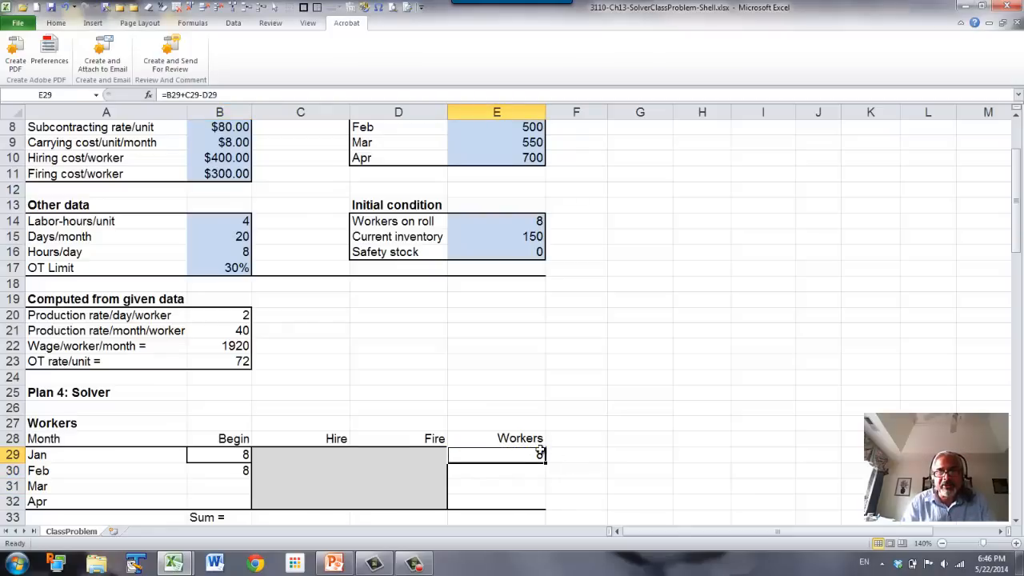
{"action": "left_click_drag", "start_coordinate": [545, 462], "coordinate": [546, 505]}
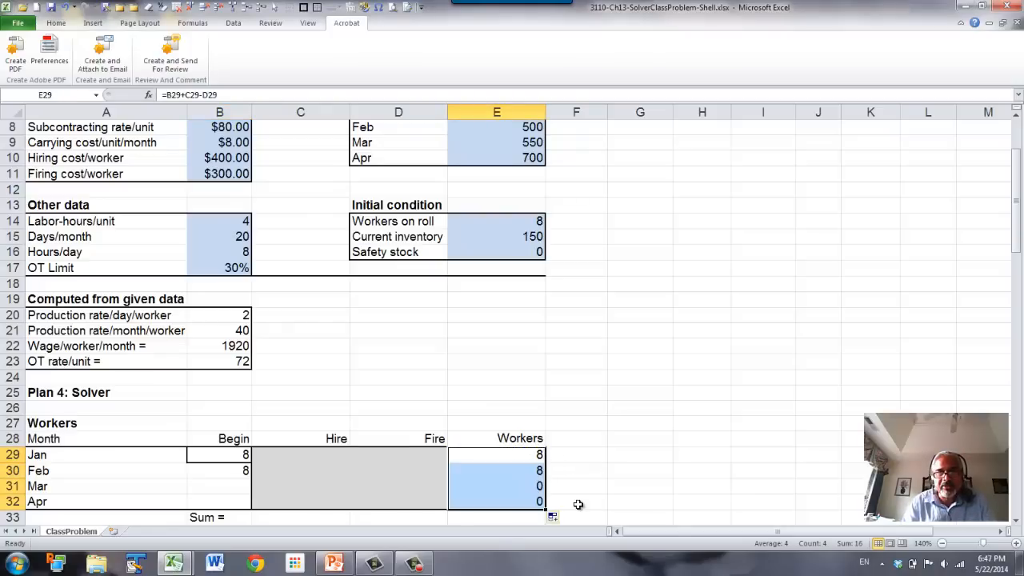
{"action": "left_click", "coordinate": [507, 502]}
{"action": "left_click", "coordinate": [49, 23]}
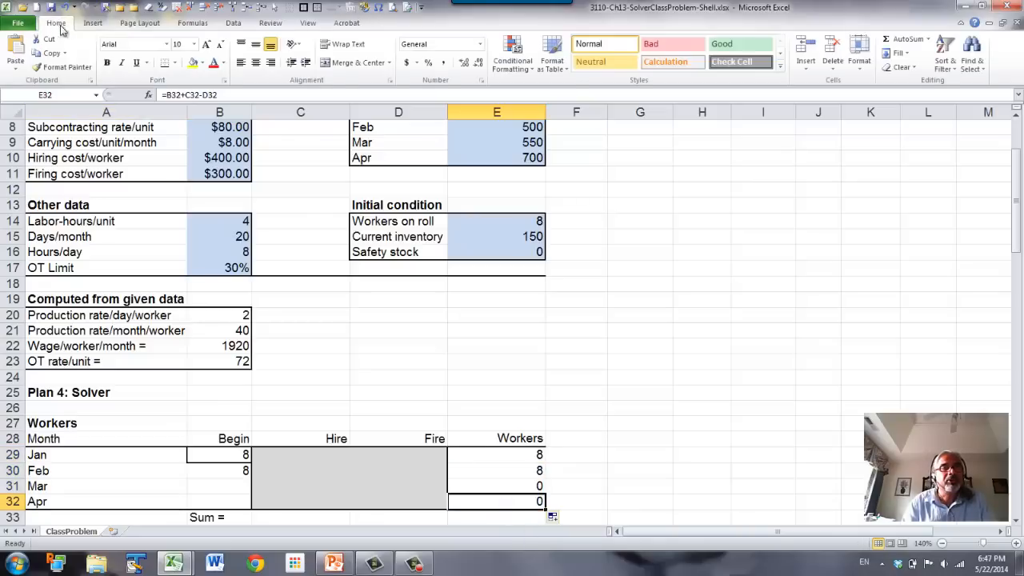
{"action": "left_click", "coordinate": [175, 63]}
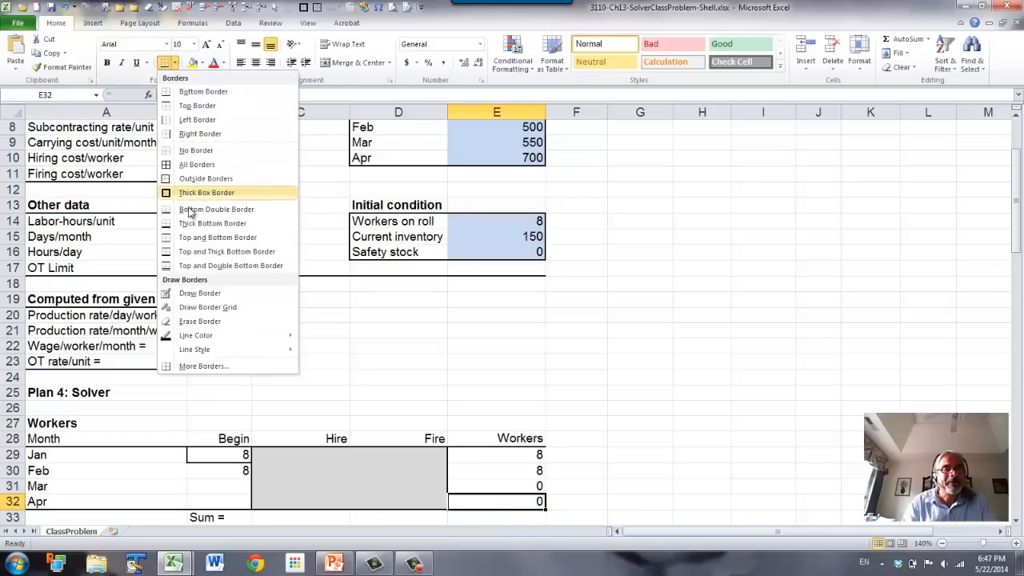
{"action": "left_click", "coordinate": [212, 223]}
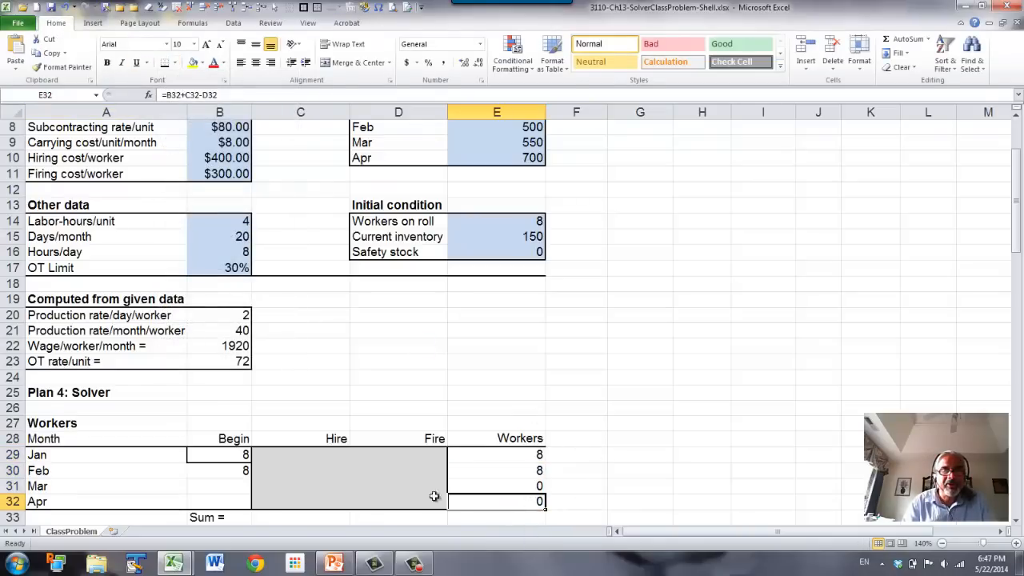
Copy February's beginning-workers formula in B30 down through April in B32.
{"action": "left_click", "coordinate": [213, 454]}
{"action": "left_click", "coordinate": [218, 470]}
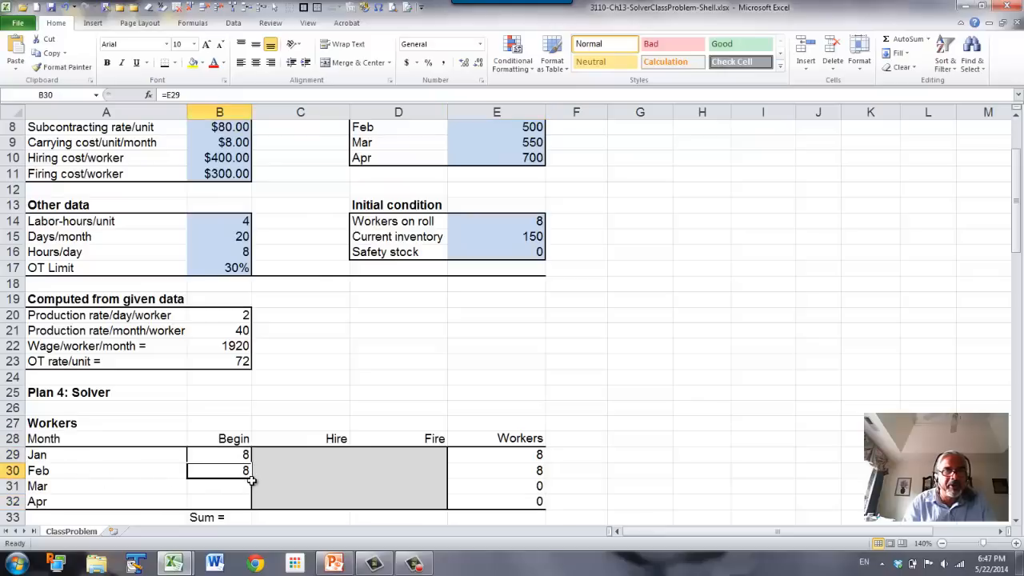
{"action": "left_click_drag", "start_coordinate": [252, 479], "coordinate": [252, 508]}
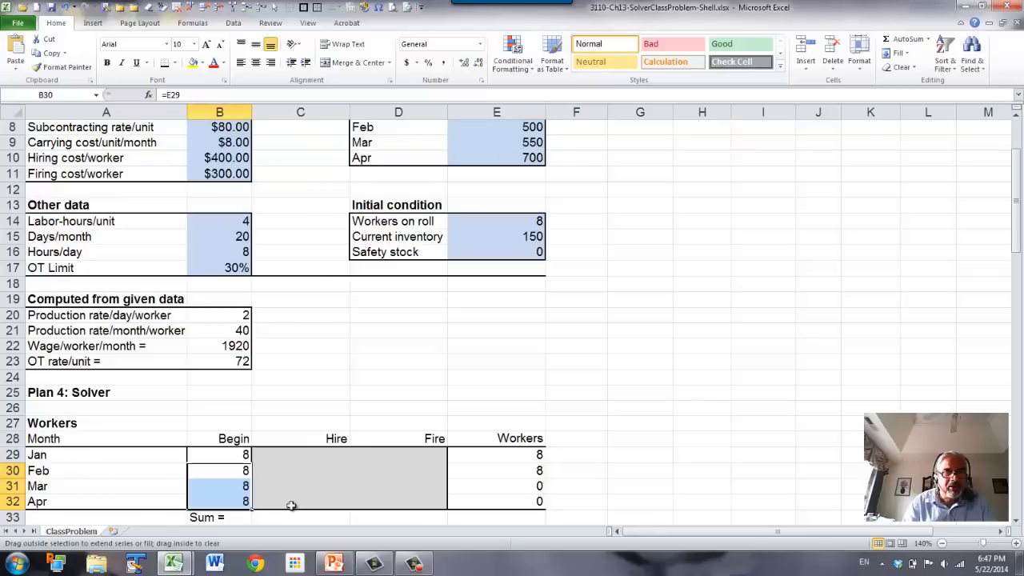
{"action": "left_click", "coordinate": [632, 500]}
{"action": "left_click", "coordinate": [212, 500]}
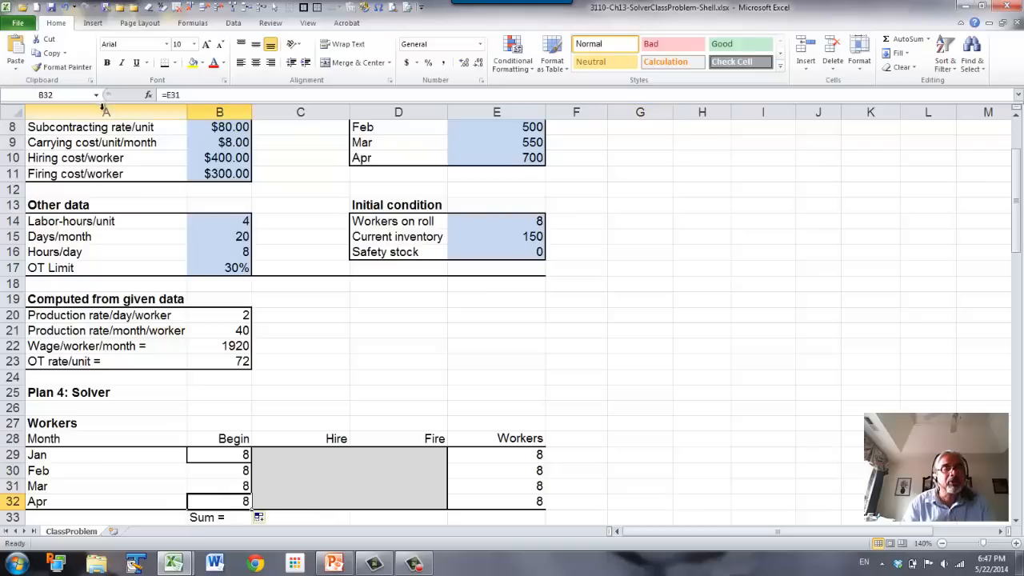
Link January's beginning inventory in B37 to the current inventory under the initial conditions (=E15).
{"action": "scroll", "coordinate": [619, 352], "scroll_direction": "down", "scroll_amount": 3}
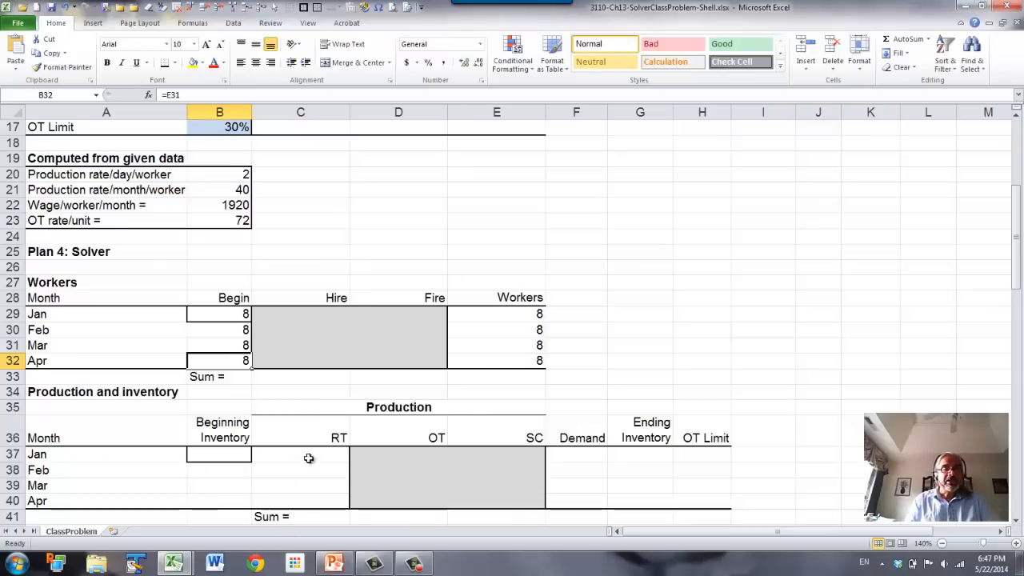
{"action": "left_click", "coordinate": [230, 455]}
{"action": "type", "text": "="}
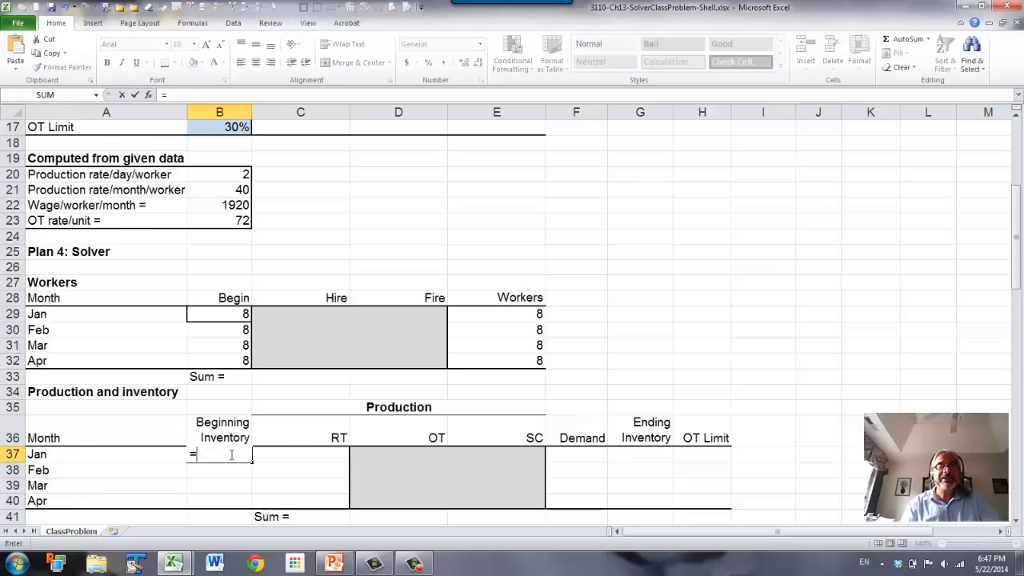
{"action": "scroll", "coordinate": [216, 451], "scroll_direction": "up", "scroll_amount": 2}
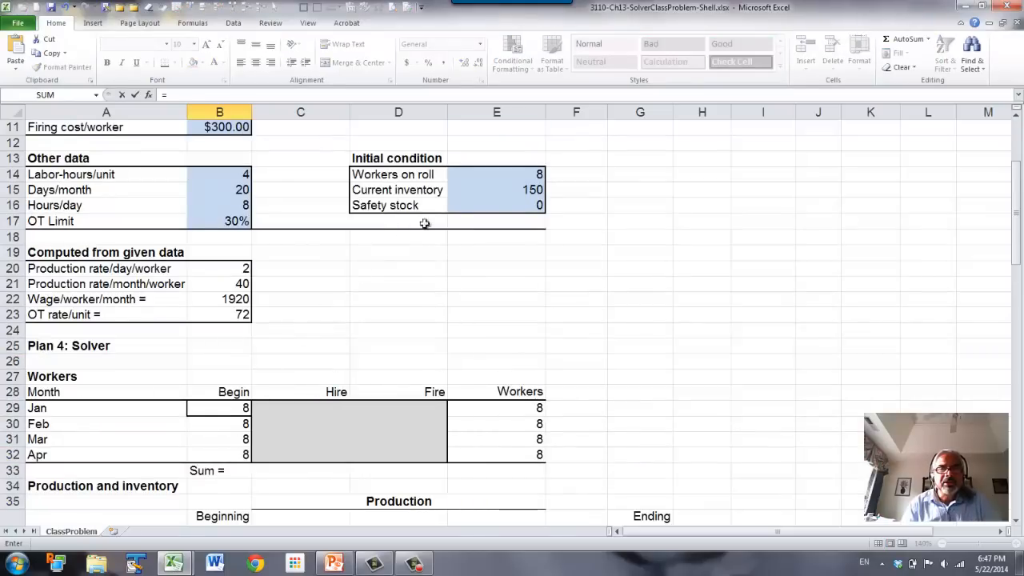
{"action": "left_click", "coordinate": [521, 192]}
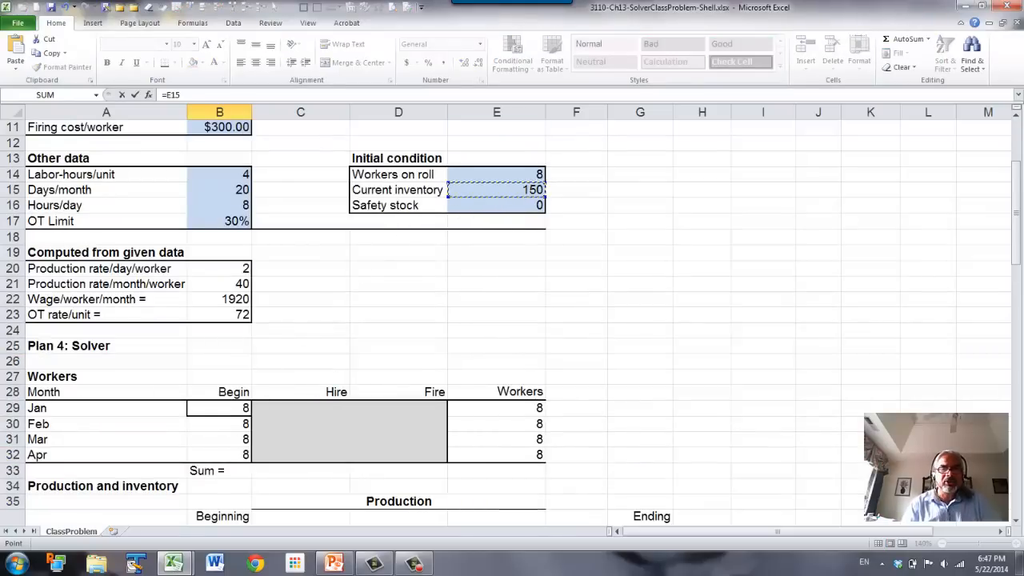
{"action": "key", "text": "Return"}
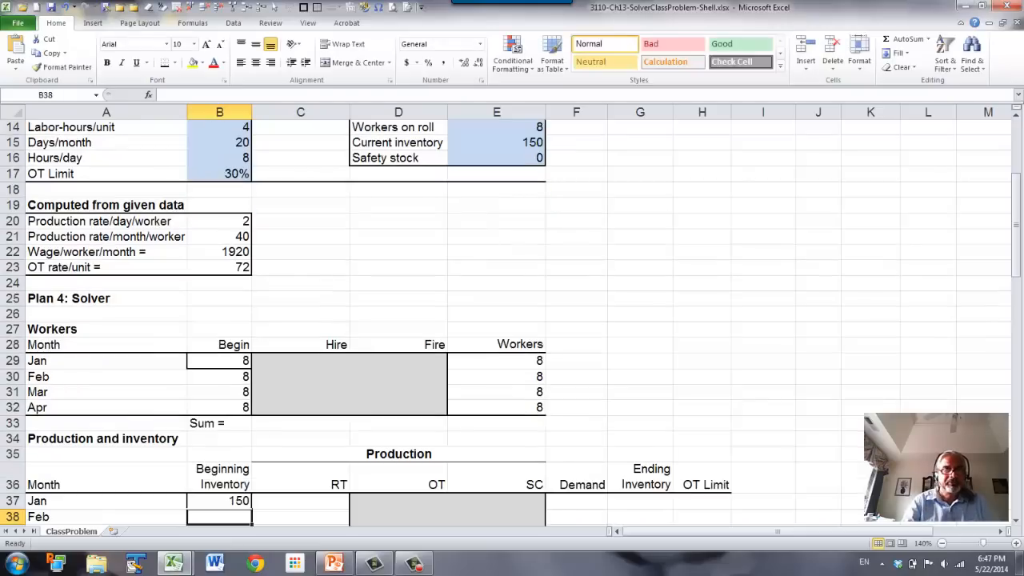
Calculate January's RT production in C37 as workers times the monthly production rate per worker, with an absolute rate reference (=E29*$B$21).
{"action": "scroll", "coordinate": [640, 495], "scroll_direction": "down", "scroll_amount": 1}
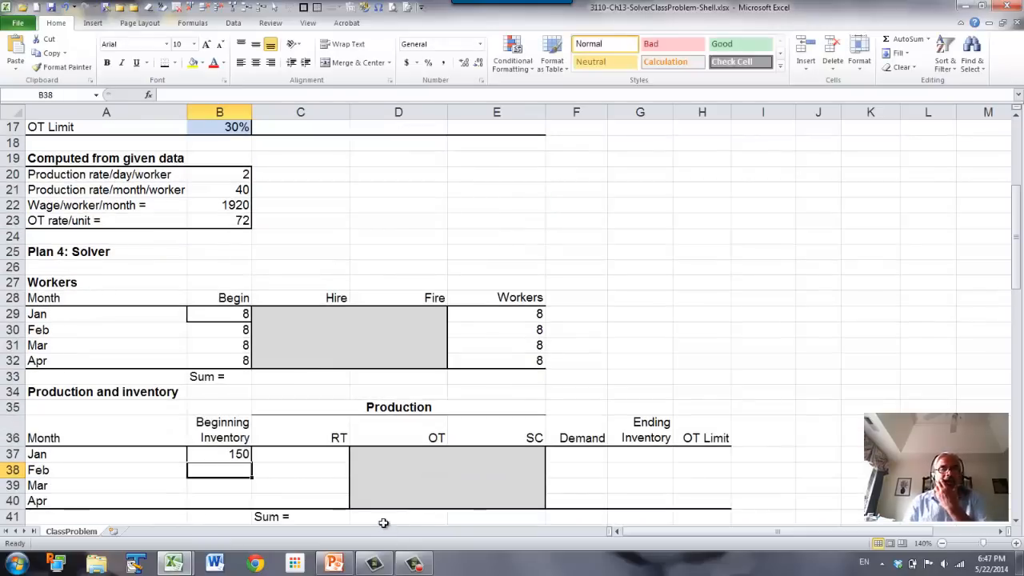
{"action": "left_click", "coordinate": [312, 457]}
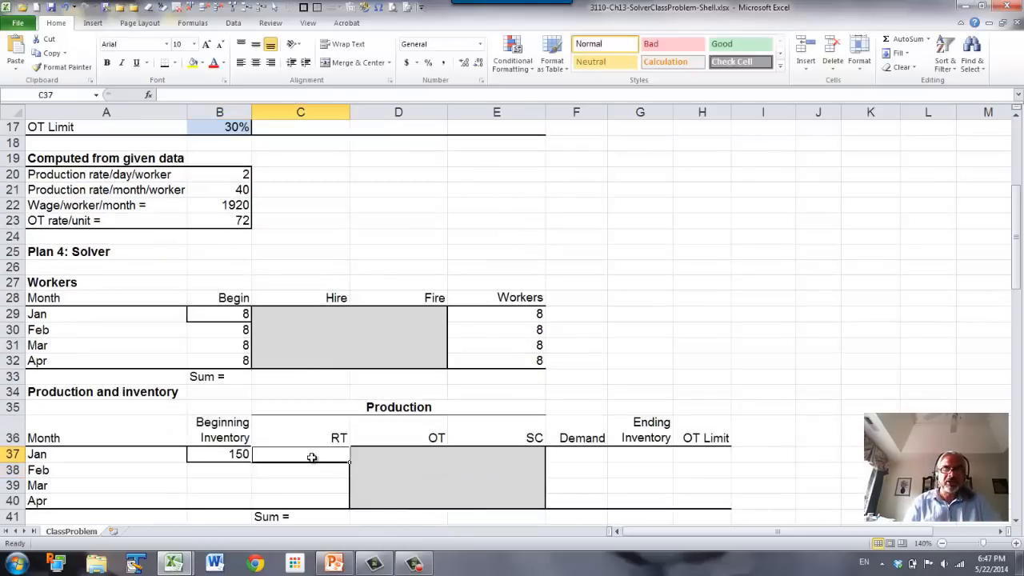
{"action": "type", "text": "="}
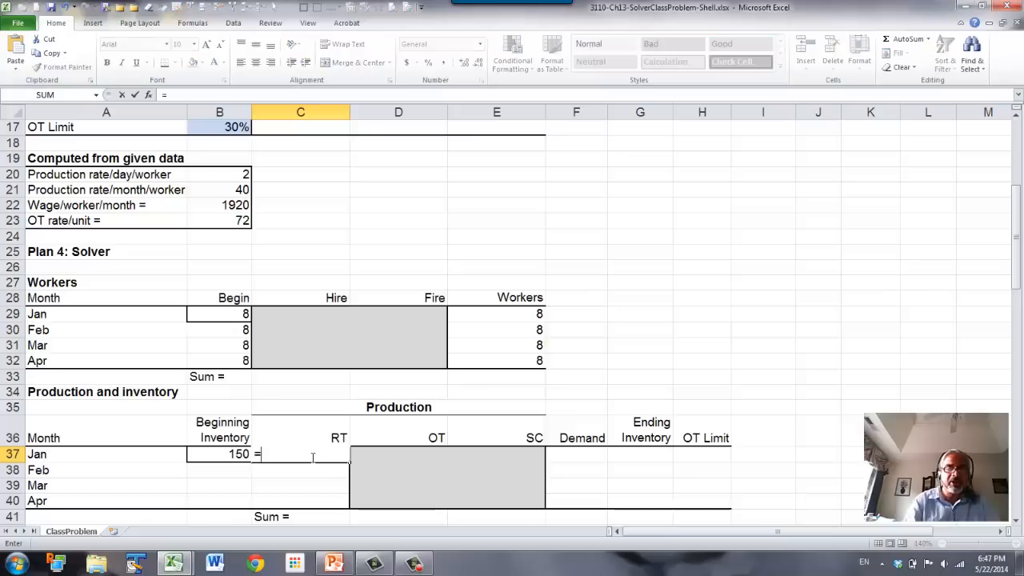
{"action": "left_click", "coordinate": [502, 316]}
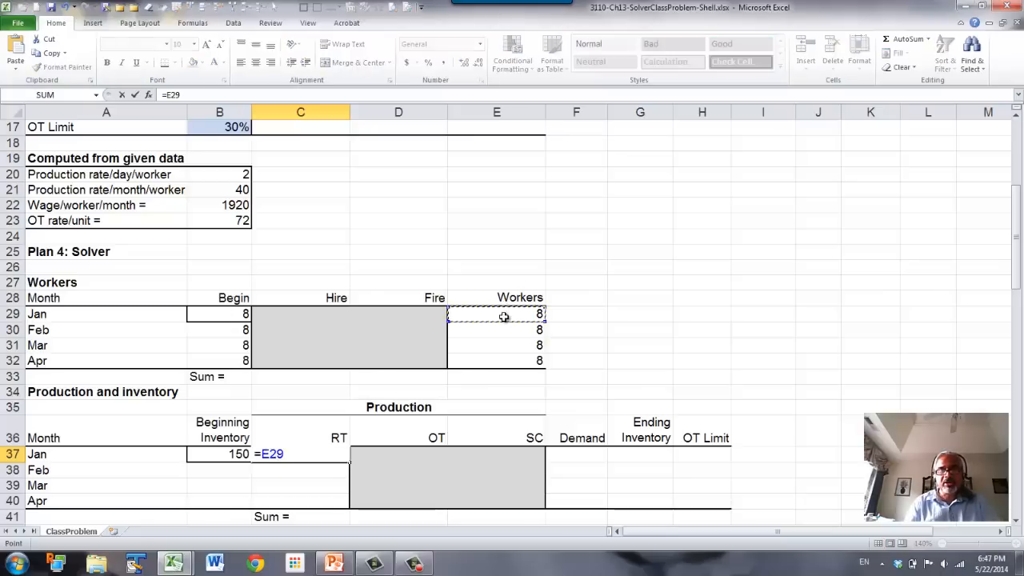
{"action": "type", "text": "*"}
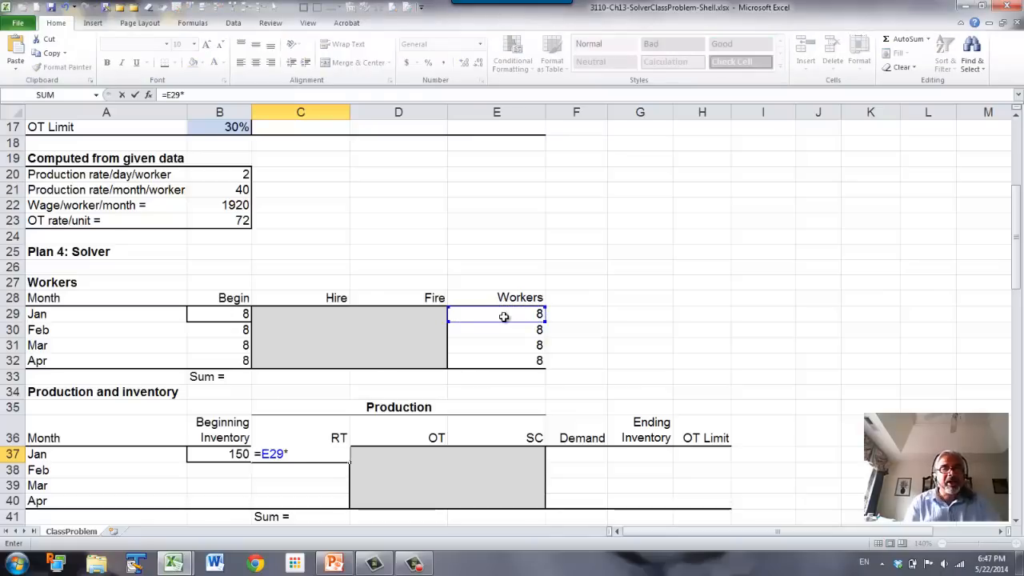
{"action": "left_click", "coordinate": [239, 189]}
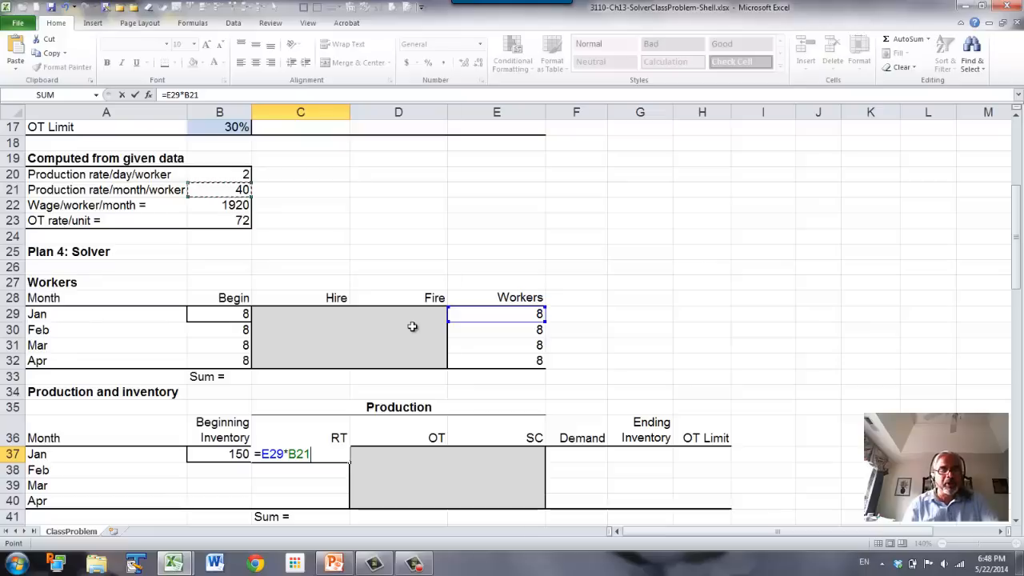
{"action": "key", "text": "F4"}
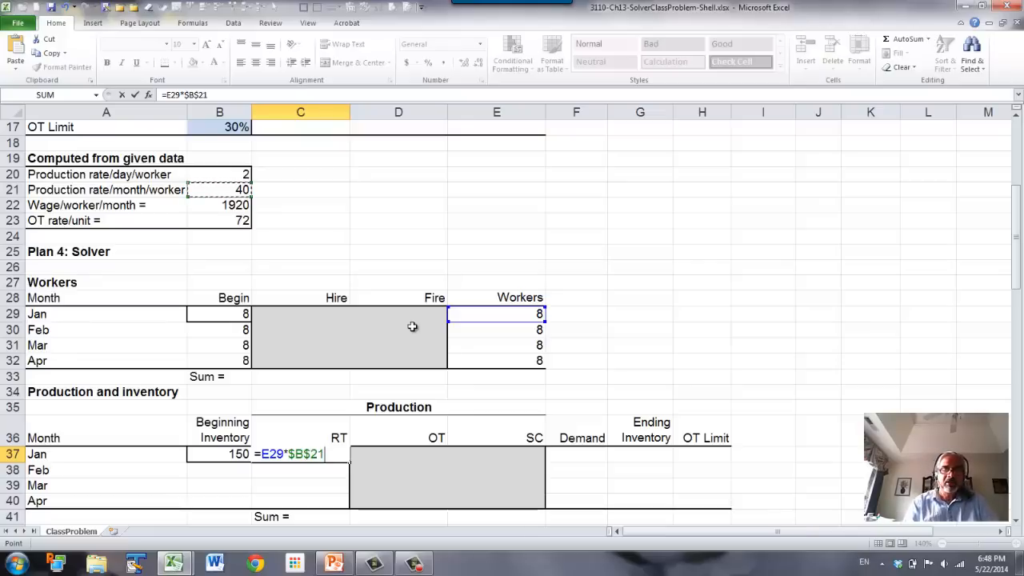
{"action": "key", "text": "Return"}
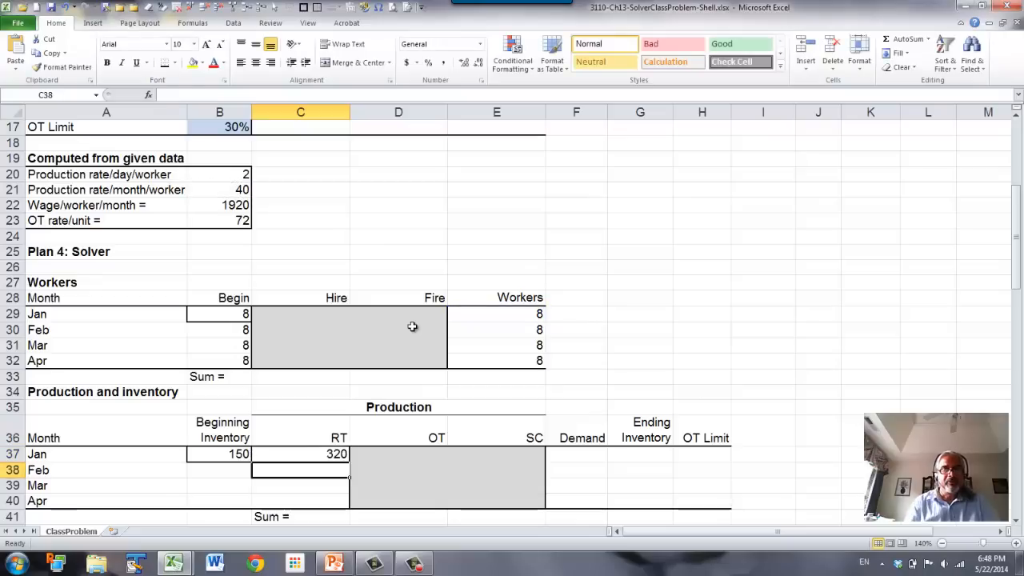
Copy January's RT production formula in C37 down through April in C40 and select the shaded OT and SC cells D37:E40.
{"action": "left_click", "coordinate": [333, 457]}
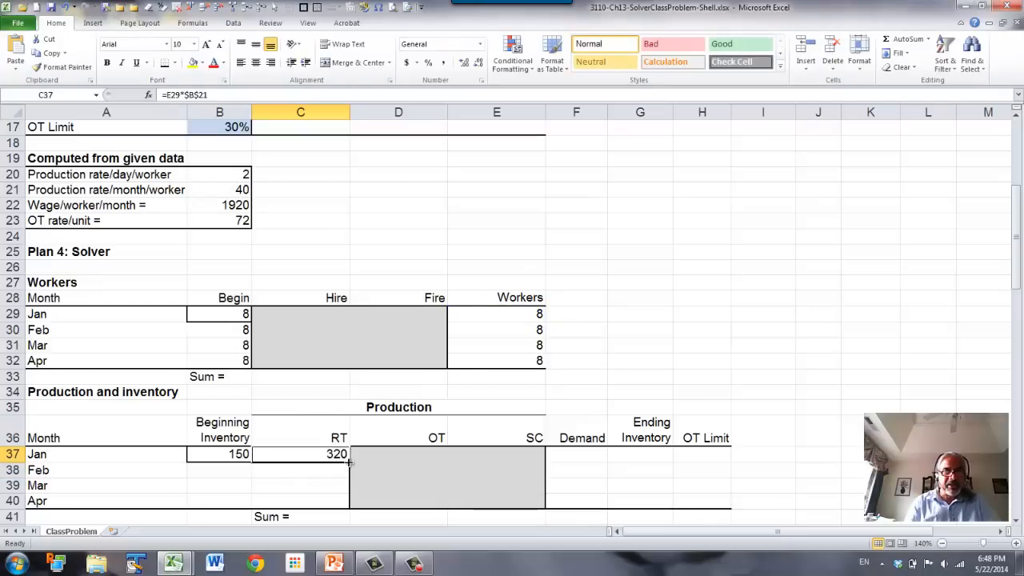
{"action": "left_click_drag", "start_coordinate": [349, 457], "coordinate": [349, 507]}
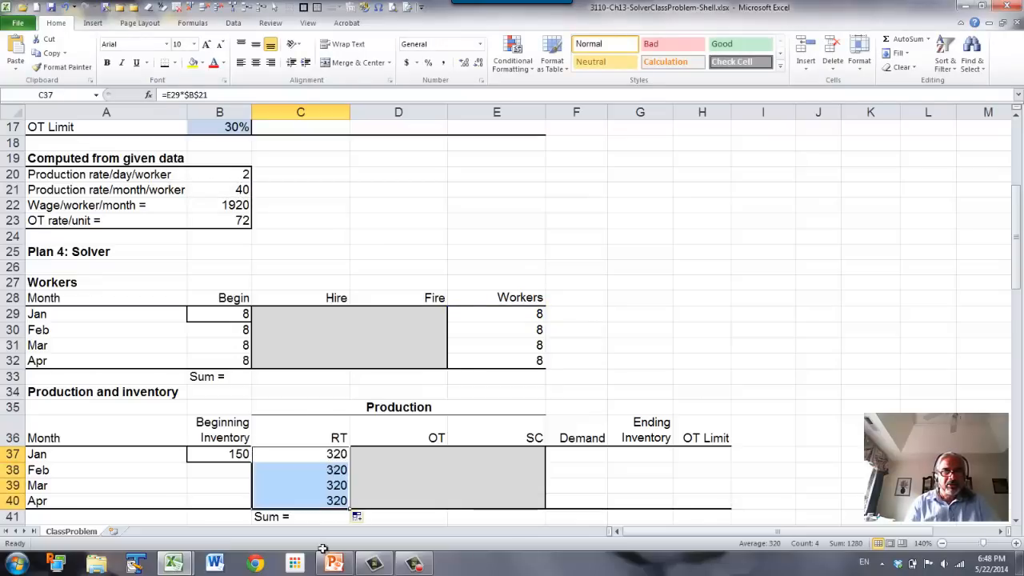
{"action": "left_click", "coordinate": [316, 502]}
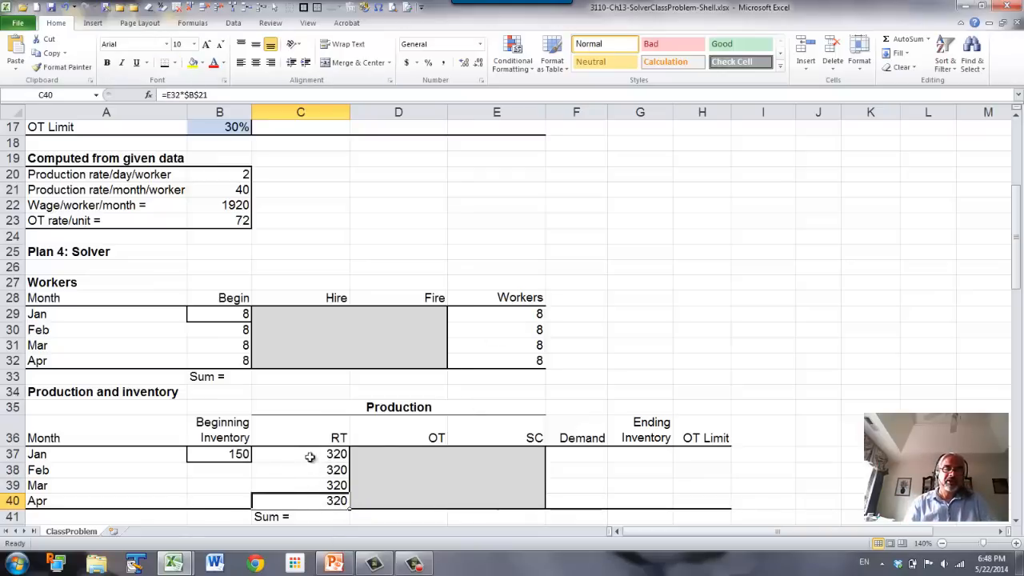
{"action": "left_click_drag", "start_coordinate": [383, 458], "coordinate": [486, 496]}
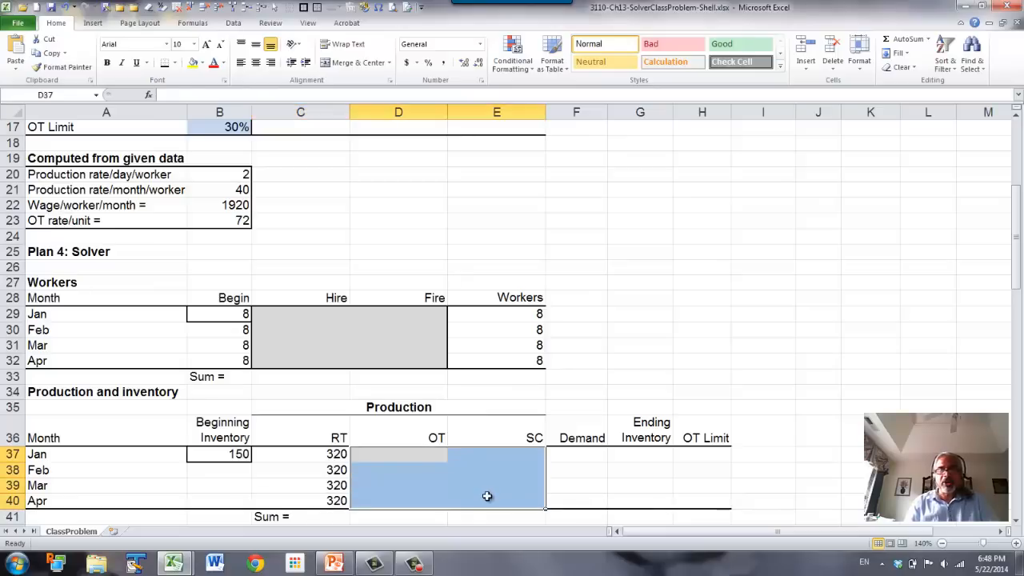
Link January's demand in F37 to the January value in the demand forecast table (=E7).
{"action": "left_click", "coordinate": [572, 458]}
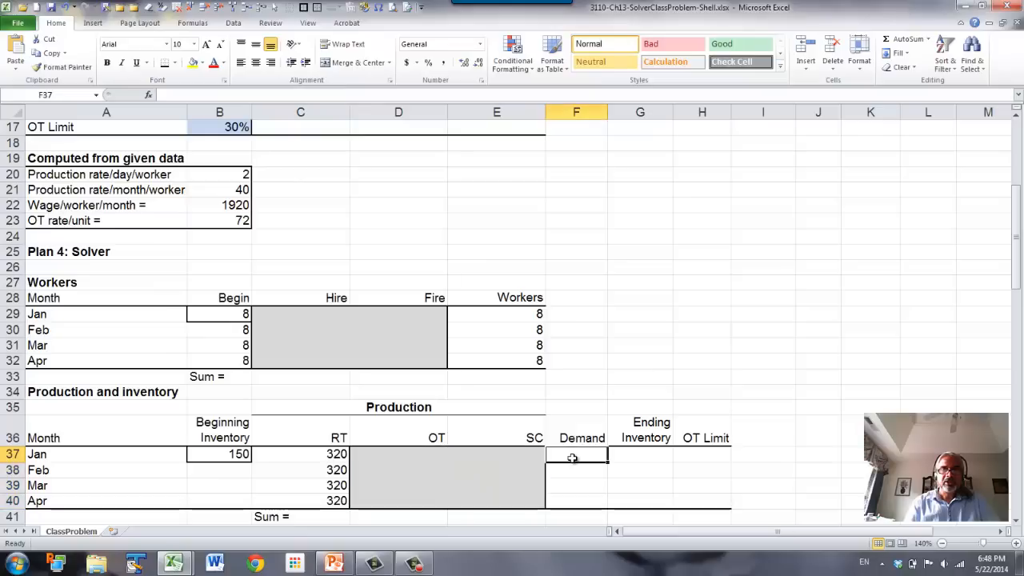
{"action": "type", "text": "="}
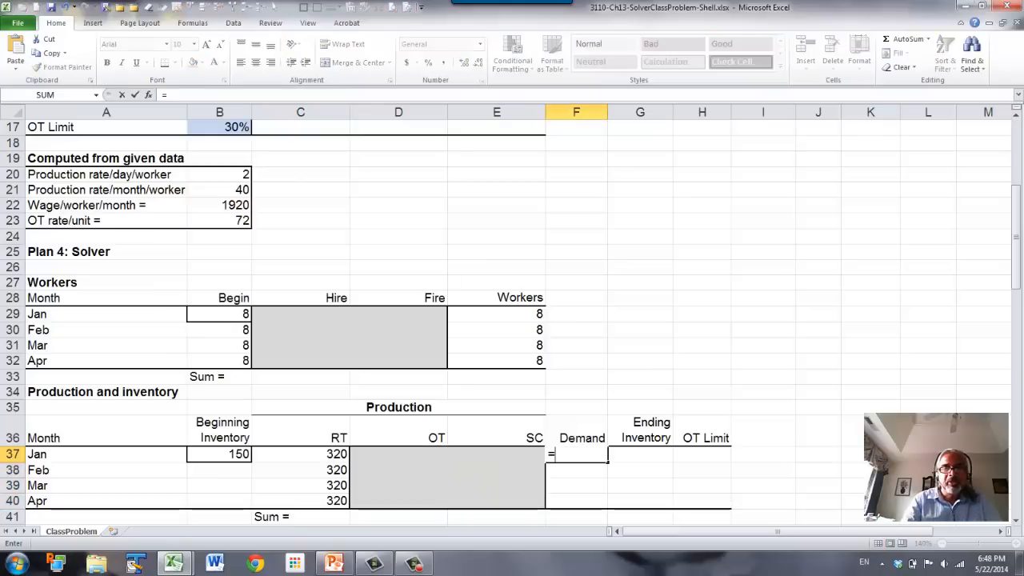
{"action": "scroll", "coordinate": [568, 466], "scroll_direction": "up", "scroll_amount": 4}
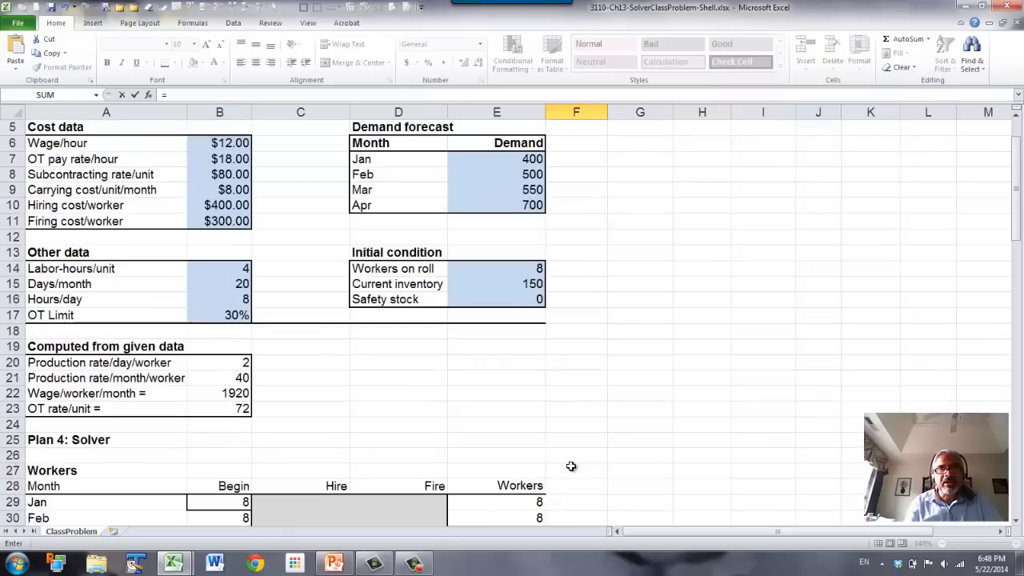
{"action": "left_click", "coordinate": [520, 159]}
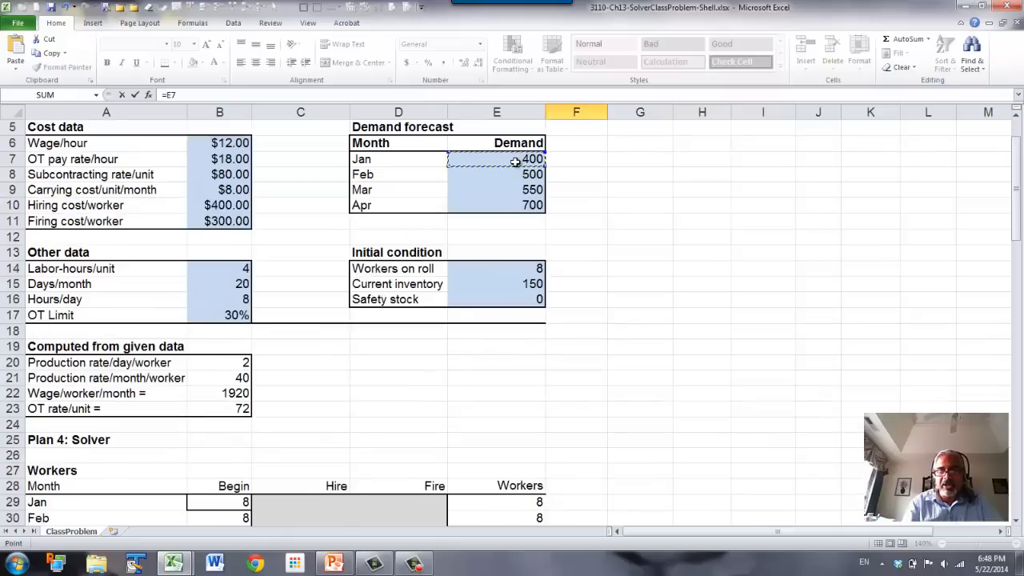
{"action": "key", "text": "Return"}
{"action": "scroll", "coordinate": [532, 199], "scroll_direction": "down", "scroll_amount": 1}
Copy January's demand formula in F37 down through April in F40.
{"action": "left_click", "coordinate": [590, 454]}
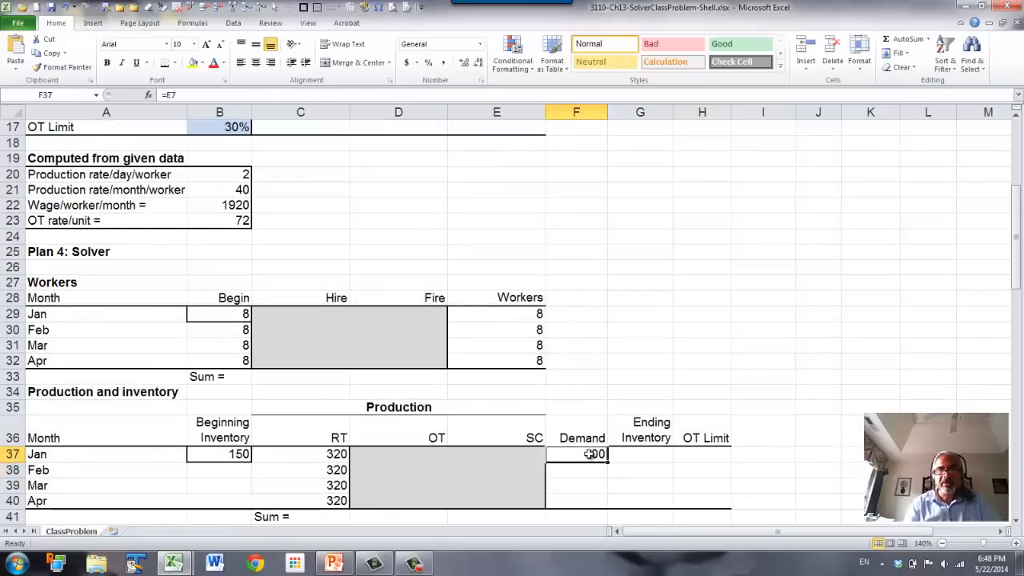
{"action": "left_click_drag", "start_coordinate": [604, 466], "coordinate": [609, 501]}
{"action": "left_click", "coordinate": [591, 499]}
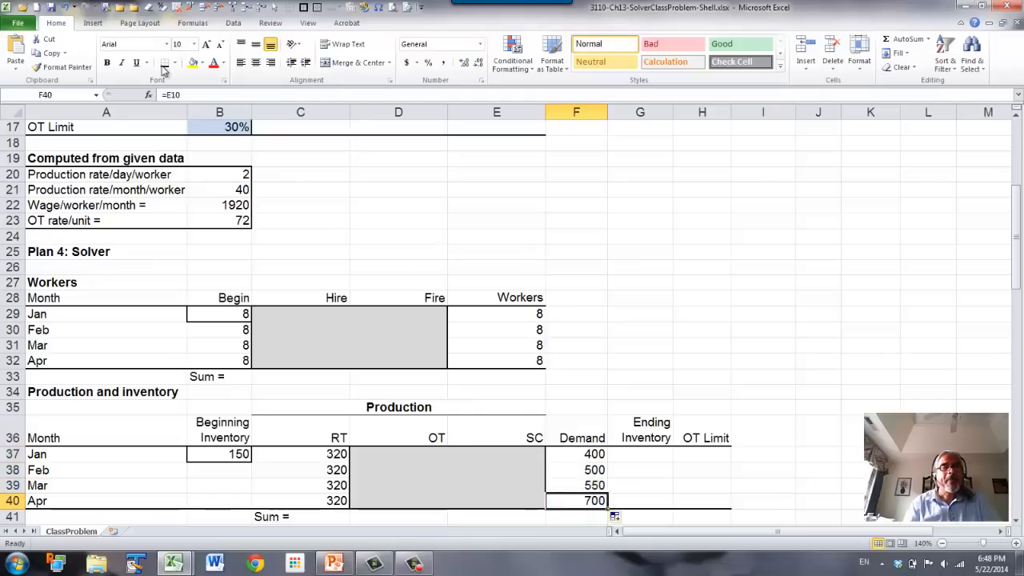
Calculate January's ending inventory in G37 as beginning inventory plus total production minus demand (=B37+SUM(C37:E37)-F37).
{"action": "left_click", "coordinate": [632, 455]}
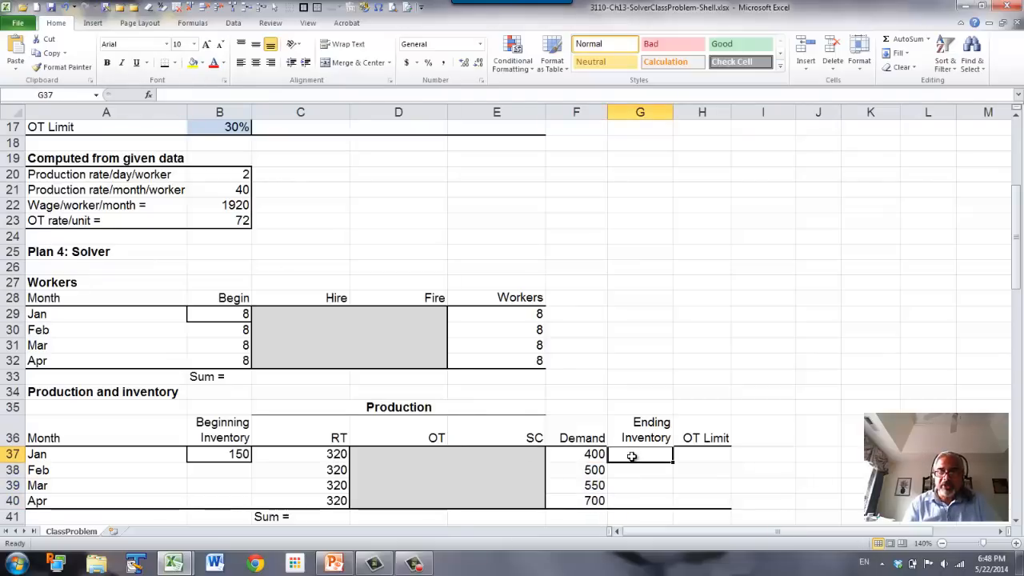
{"action": "type", "text": "="}
{"action": "key", "text": "Left"}
{"action": "key", "text": "Left"}
{"action": "key", "text": "Left"}
{"action": "key", "text": "Left"}
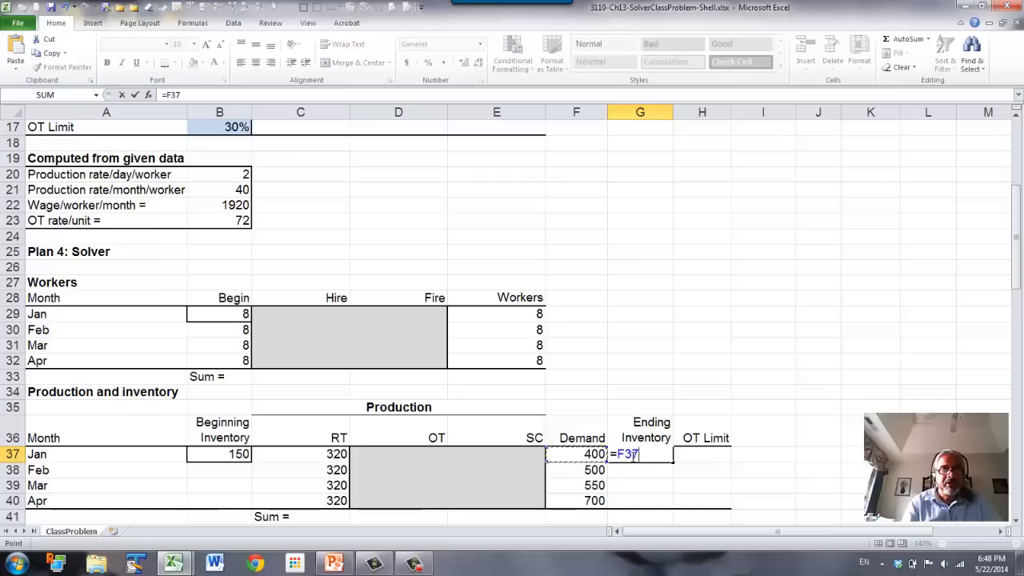
{"action": "key", "text": "Left"}
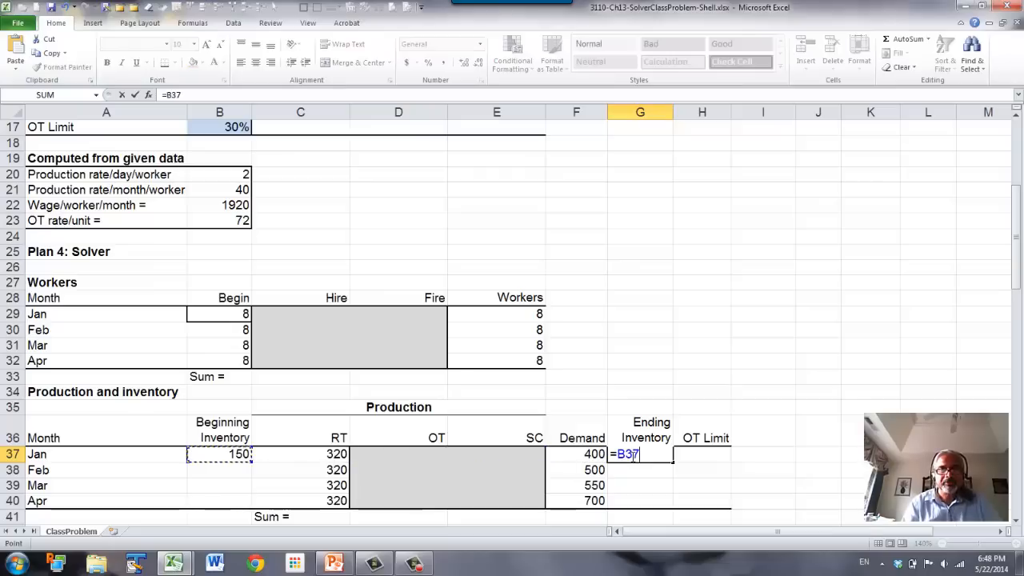
{"action": "type", "text": "+s"}
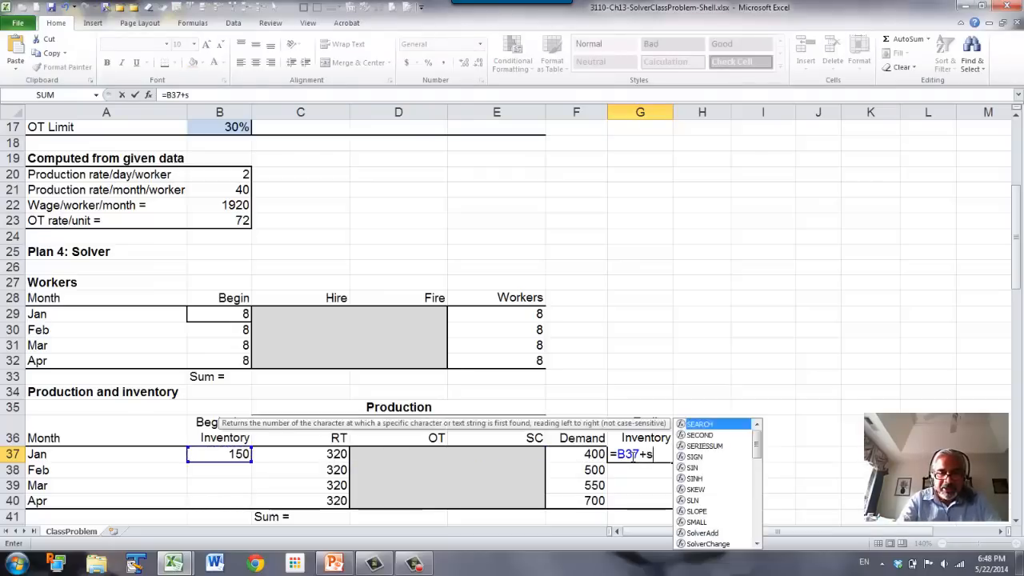
{"action": "type", "text": "um("}
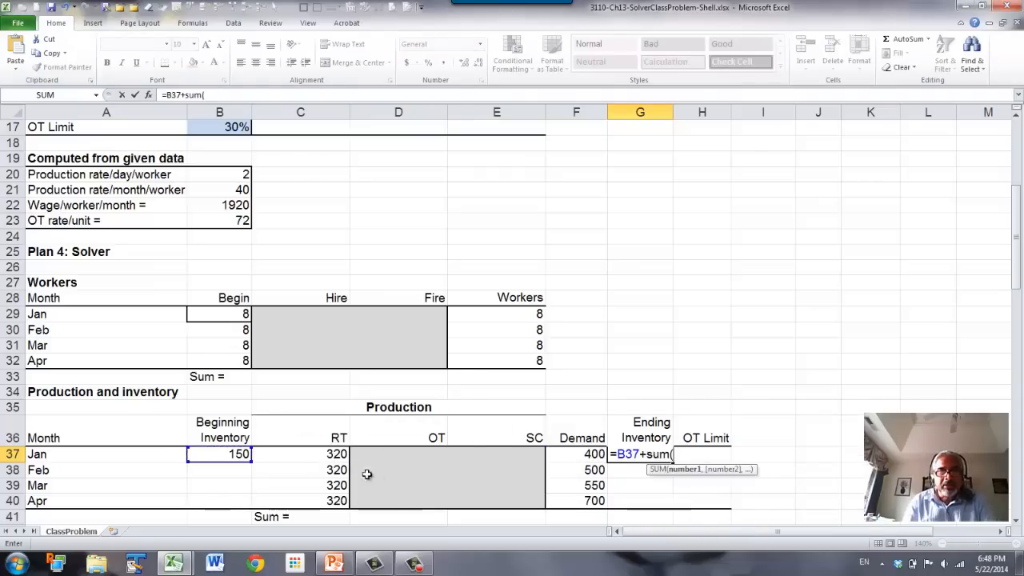
{"action": "left_click", "coordinate": [318, 457]}
{"action": "left_click_drag", "start_coordinate": [317, 458], "coordinate": [502, 458]}
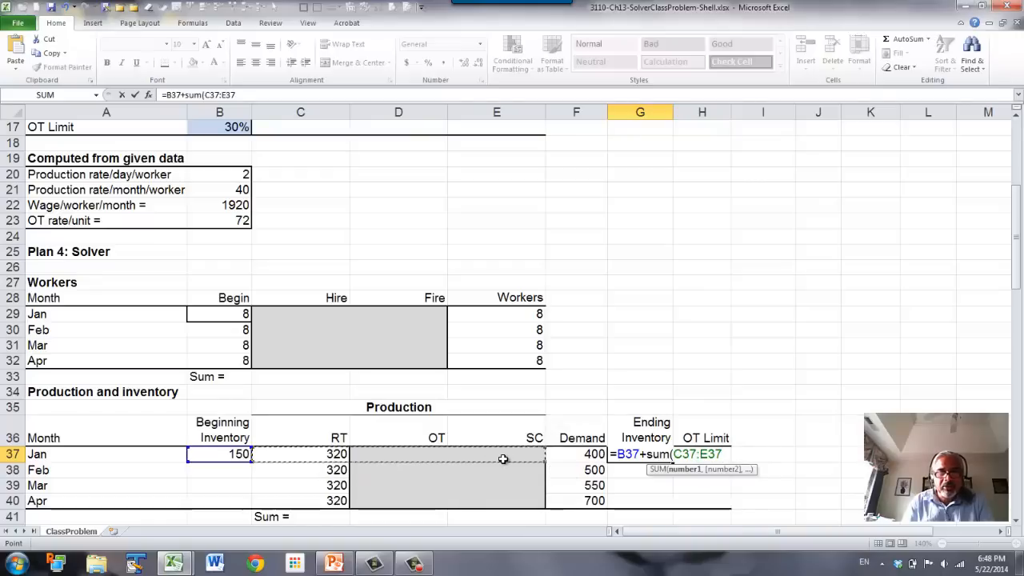
{"action": "type", "text": ")"}
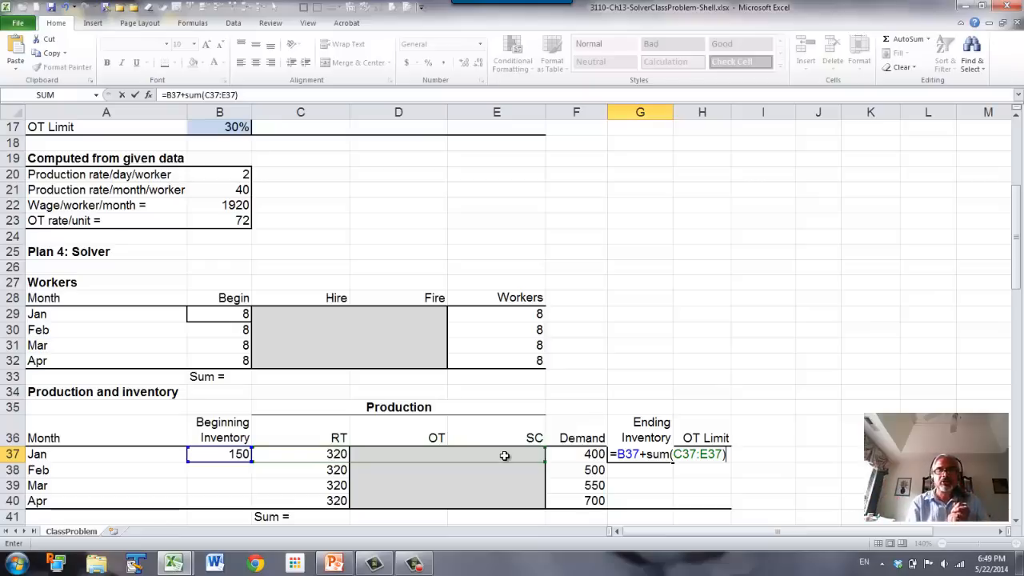
{"action": "type", "text": "-"}
{"action": "key", "text": "Left"}
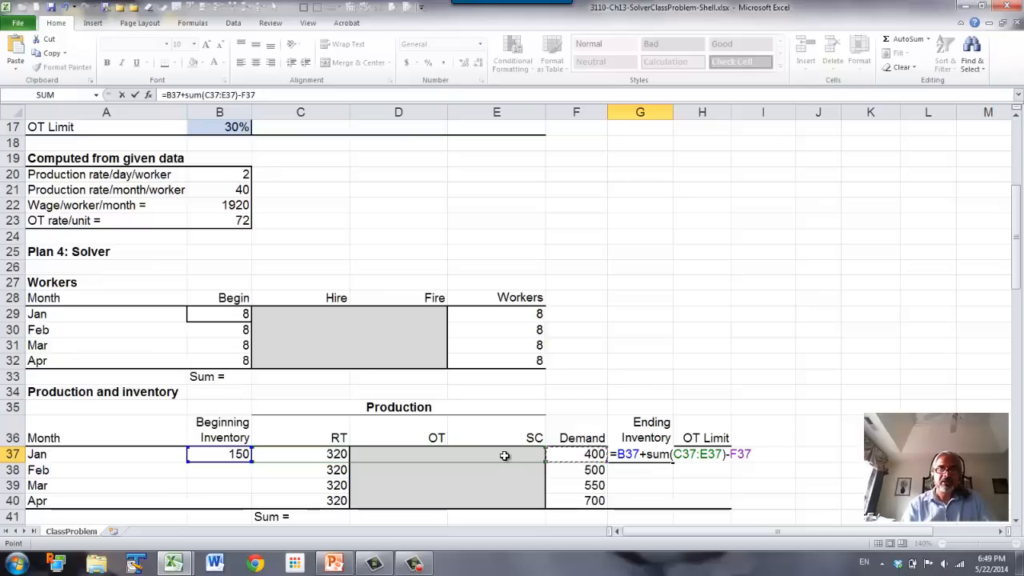
{"action": "key", "text": "Return"}
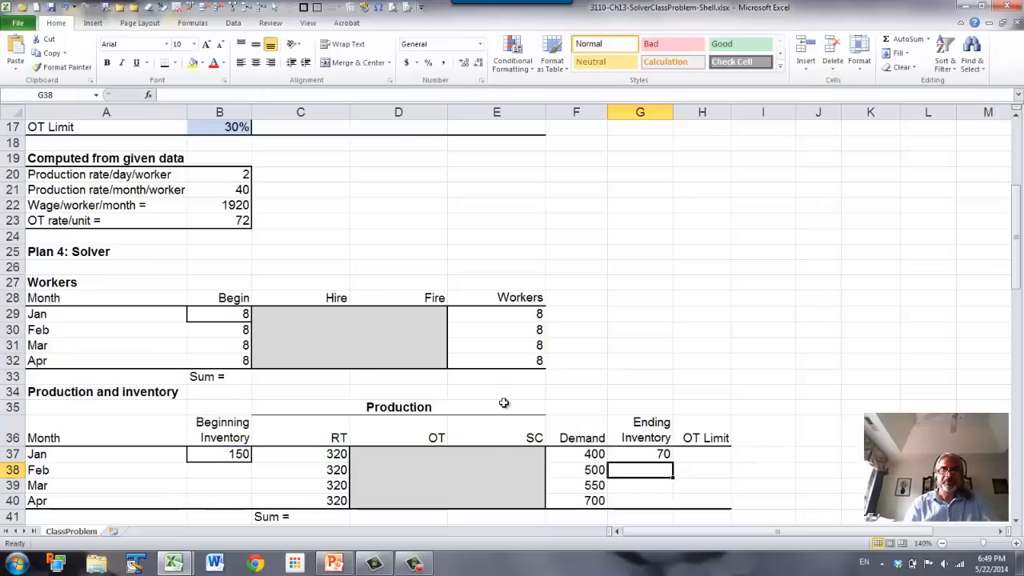
Link February's beginning inventory in B38 to January's ending inventory (=G37).
{"action": "left_click", "coordinate": [219, 469]}
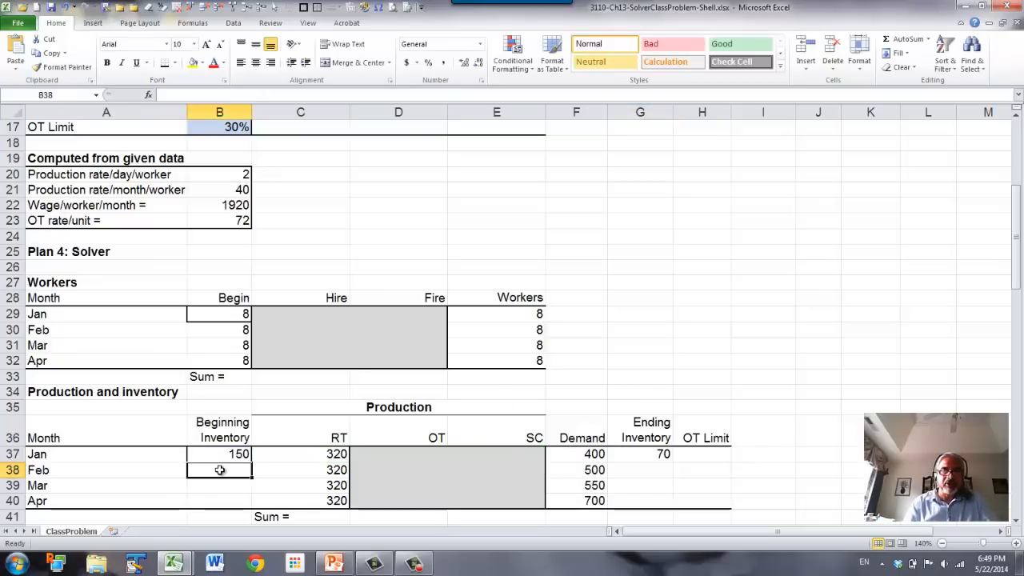
{"action": "type", "text": "="}
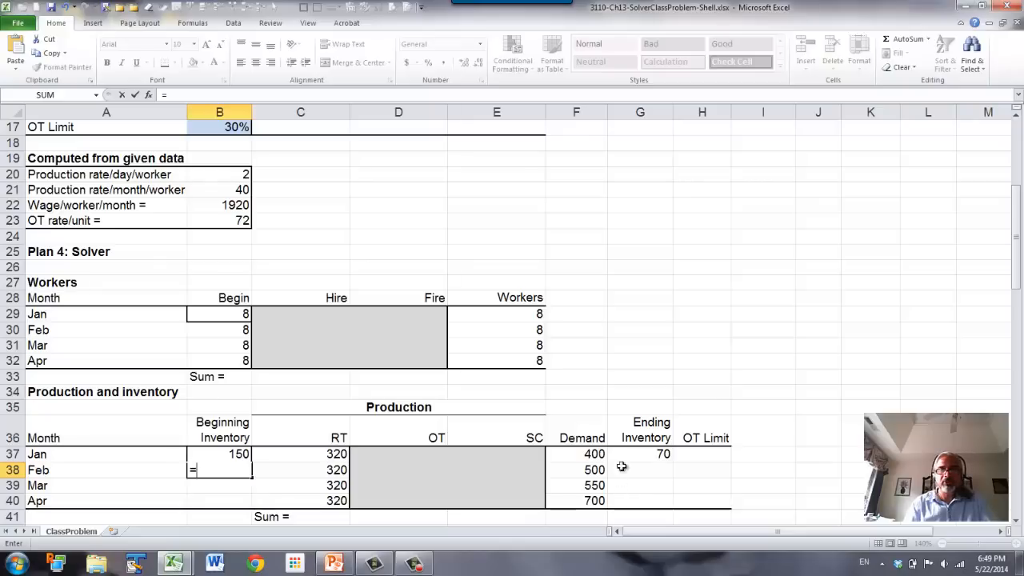
{"action": "left_click", "coordinate": [647, 454]}
{"action": "key", "text": "Return"}
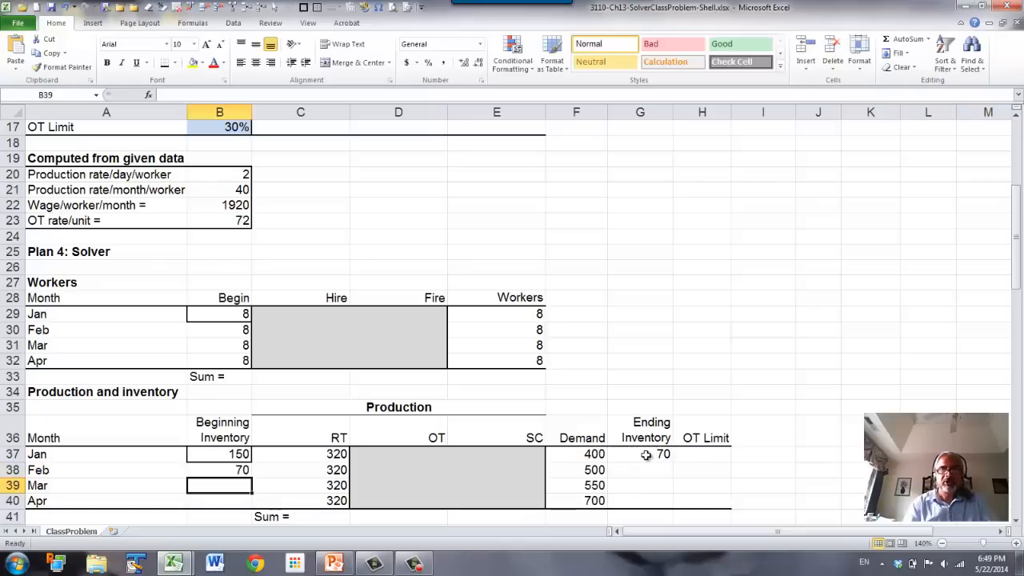
Copy January's ending inventory formula in G37 down through April in G40.
{"action": "left_click", "coordinate": [647, 454]}
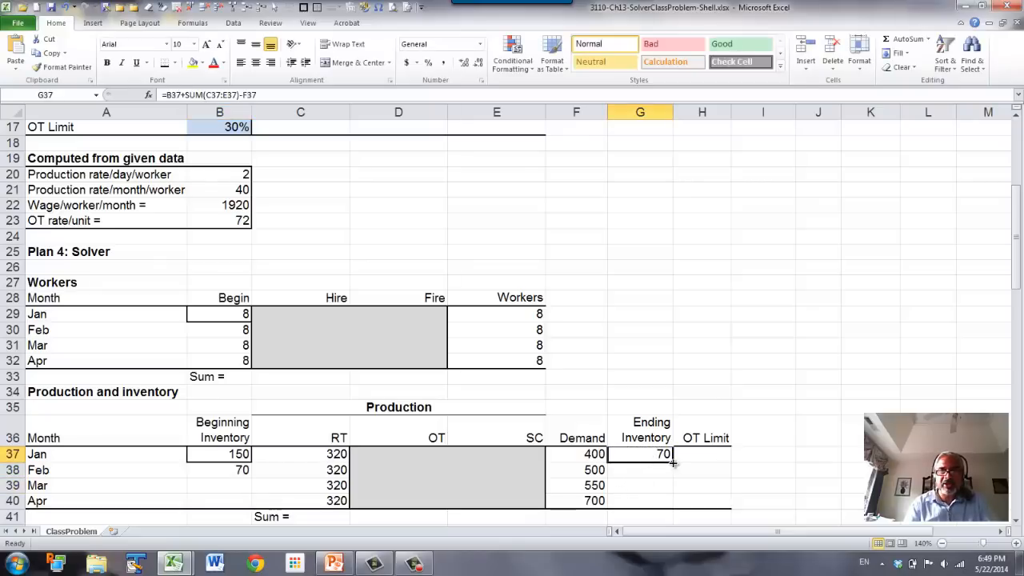
{"action": "left_click_drag", "start_coordinate": [673, 462], "coordinate": [673, 508]}
{"action": "left_click", "coordinate": [657, 502]}
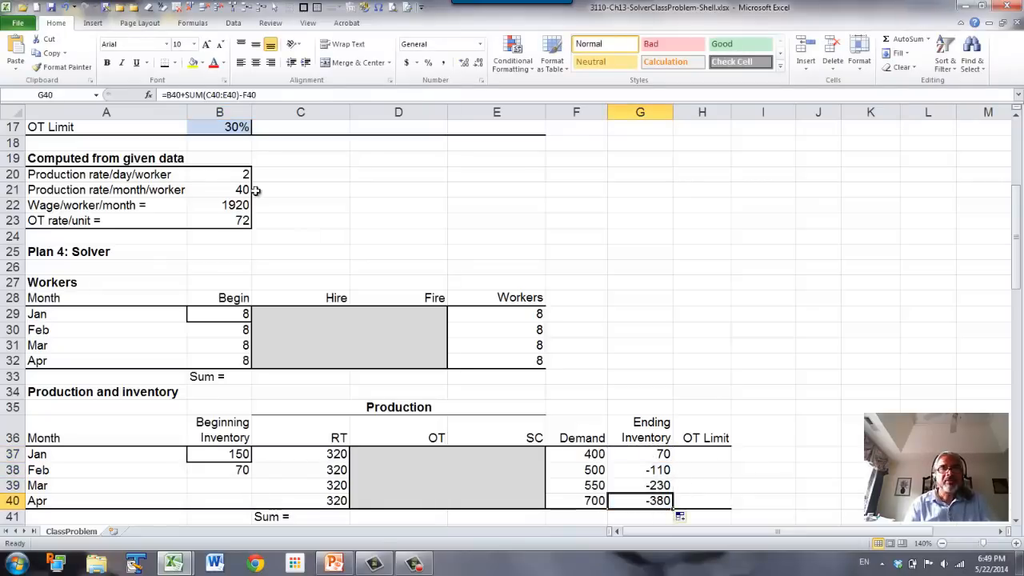
Copy February's beginning inventory formula in B38 down through April in B40.
{"action": "left_click", "coordinate": [231, 469]}
{"action": "left_click_drag", "start_coordinate": [252, 478], "coordinate": [252, 511]}
{"action": "left_click", "coordinate": [223, 500]}
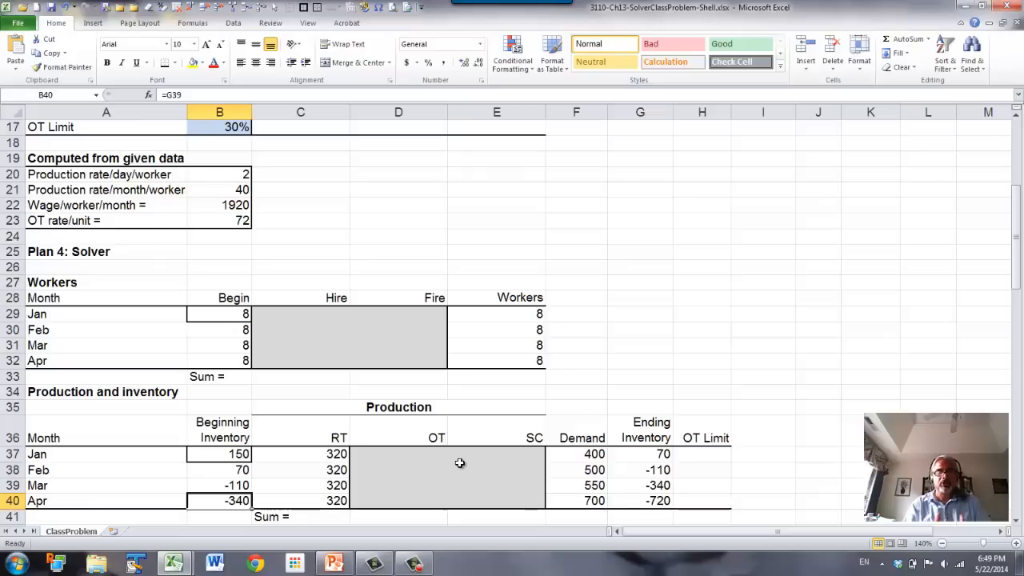
Calculate January's OT limit in H37 as the OT limit percentage times RT production, with an absolute percentage reference (=$B$17*C37).
{"action": "left_click", "coordinate": [697, 457]}
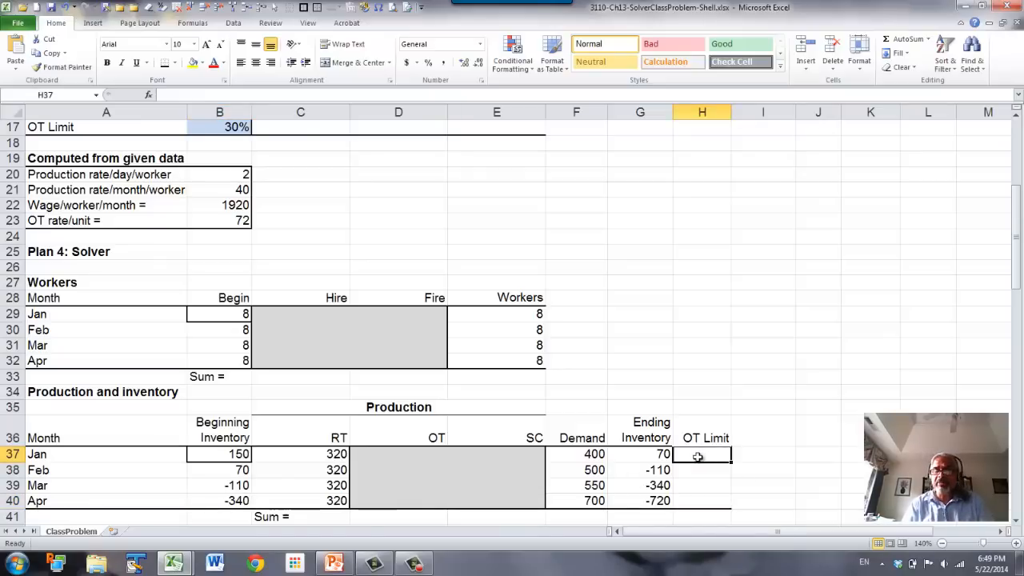
{"action": "type", "text": "="}
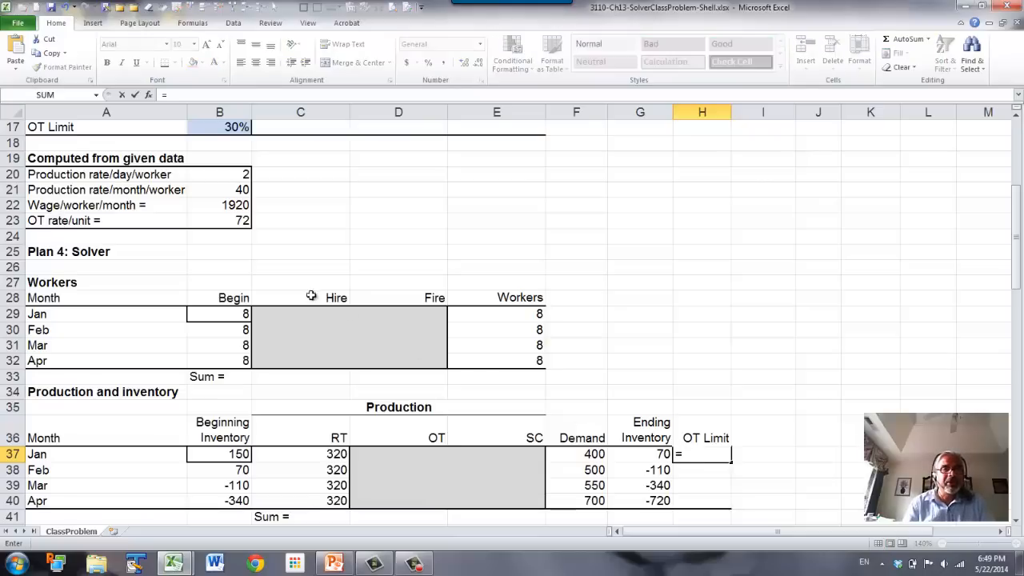
{"action": "scroll", "coordinate": [358, 266], "scroll_direction": "up", "scroll_amount": 2}
{"action": "left_click", "coordinate": [230, 221]}
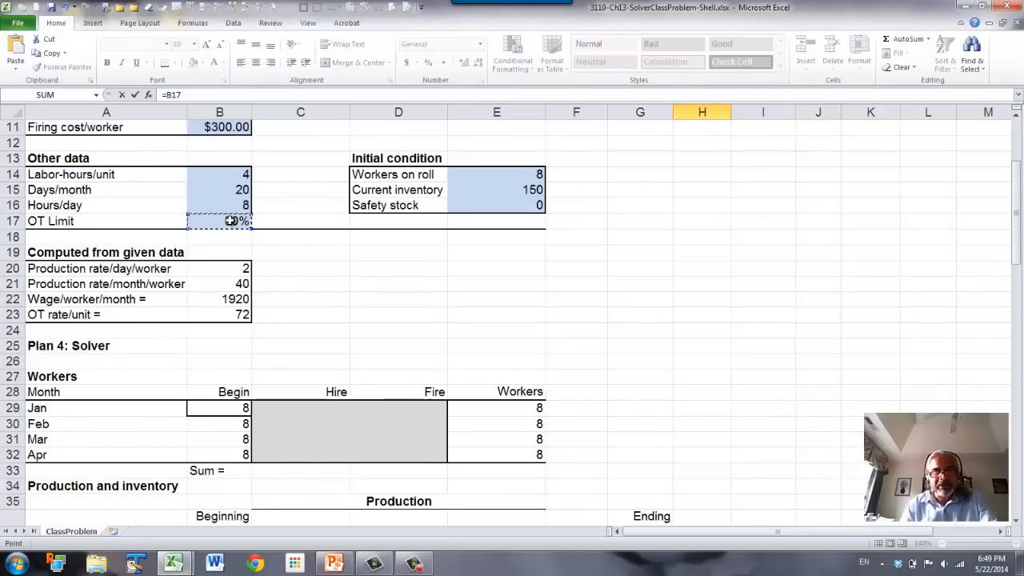
{"action": "key", "text": "F4"}
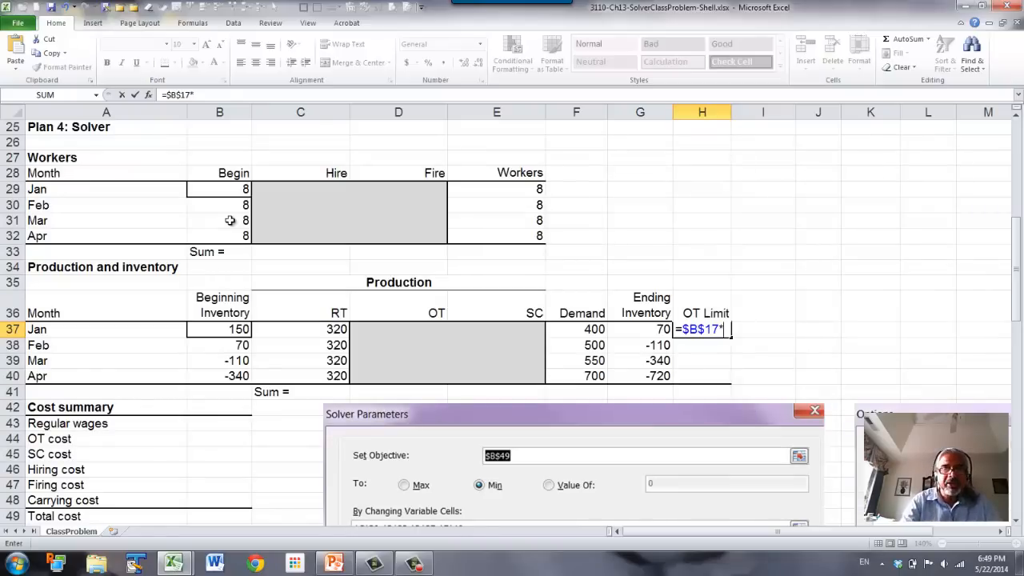
{"action": "scroll", "coordinate": [230, 221], "scroll_direction": "up", "scroll_amount": 1}
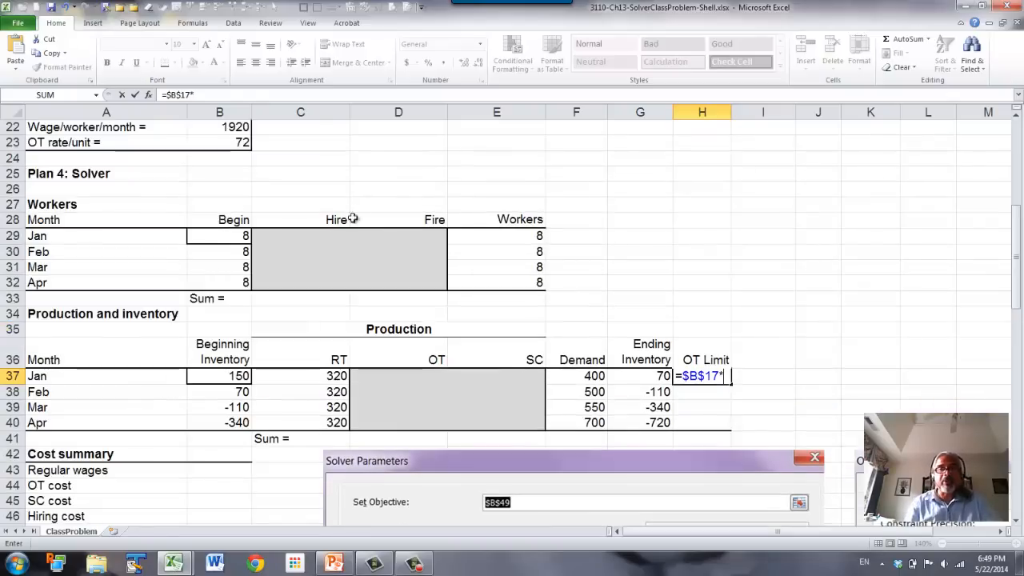
{"action": "type", "text": "*"}
{"action": "left_click", "coordinate": [313, 376]}
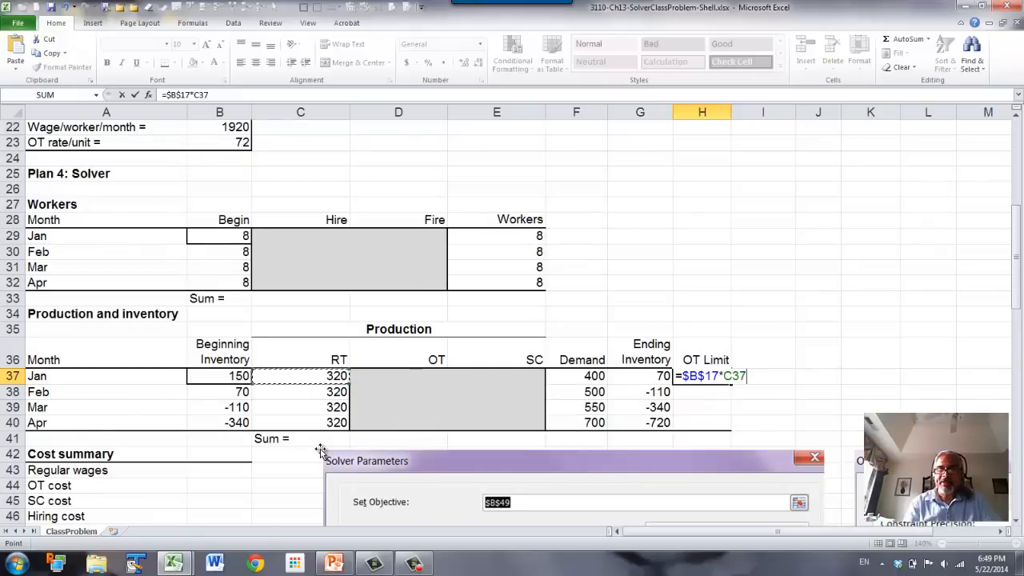
{"action": "key", "text": "Return"}
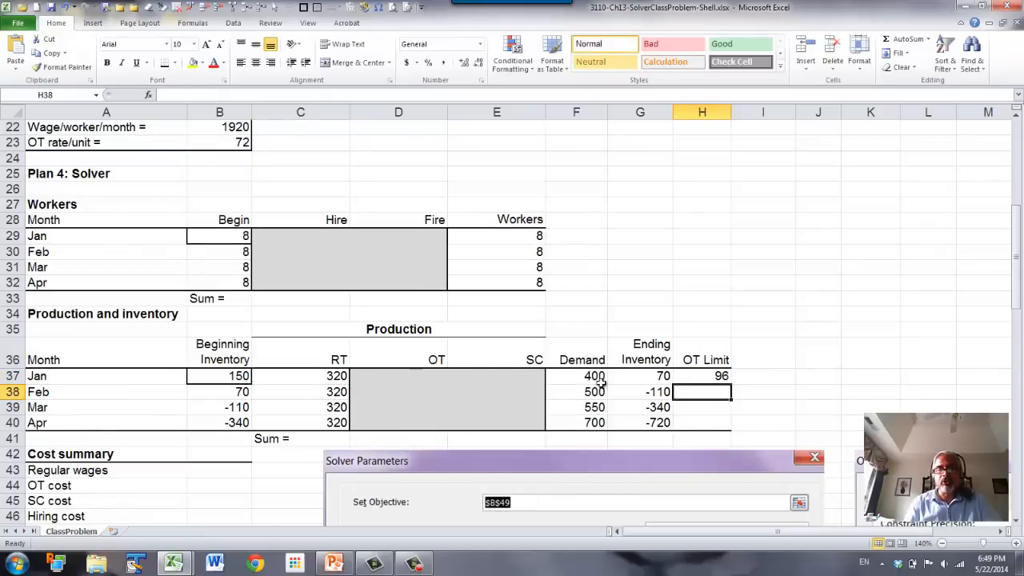
Copy January's OT limit formula in H37 down to the remaining months.
{"action": "left_click", "coordinate": [692, 373]}
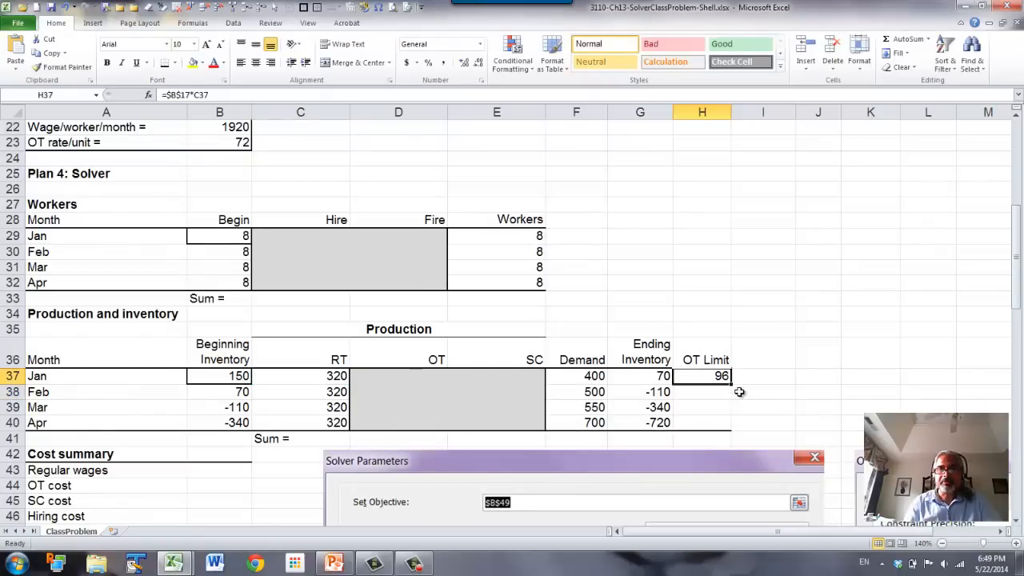